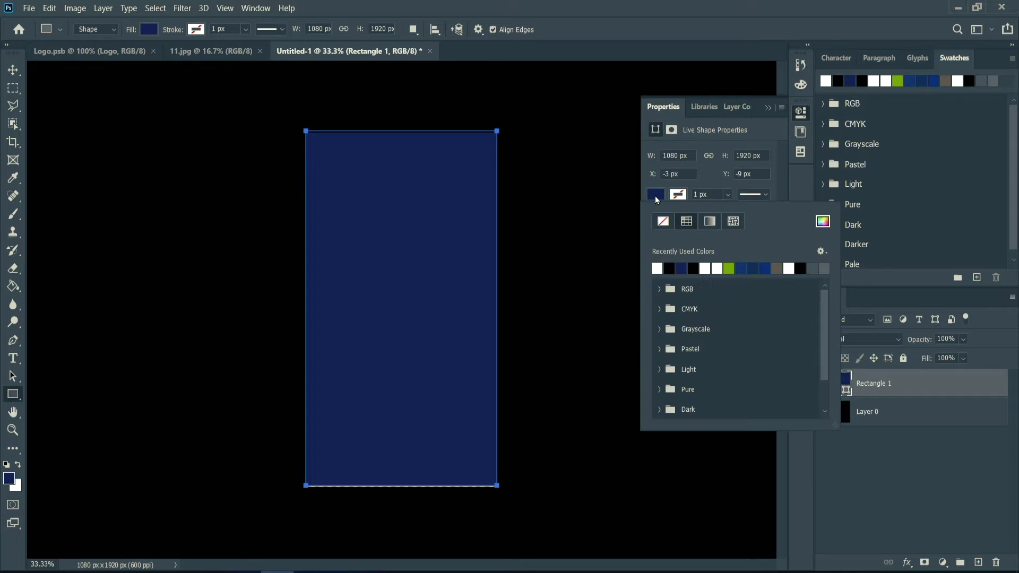
Remove the fill of the canvas-sized rectangle, set its stroke to white at 30.3 px, and align the frame with the canvas edges
{"action": "left_click", "coordinate": [665, 222]}
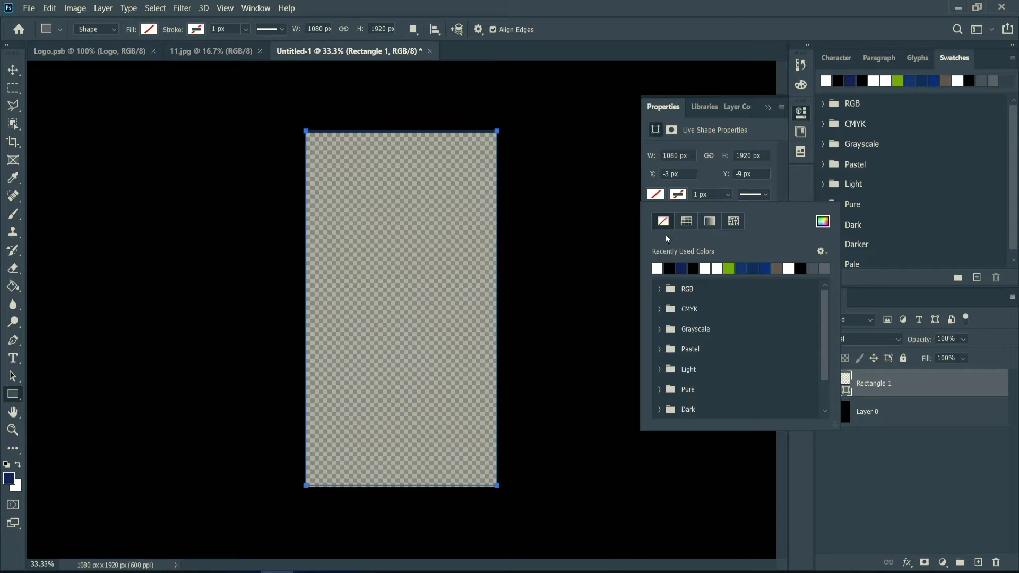
{"action": "left_click", "coordinate": [709, 192]}
{"action": "left_click", "coordinate": [728, 197]}
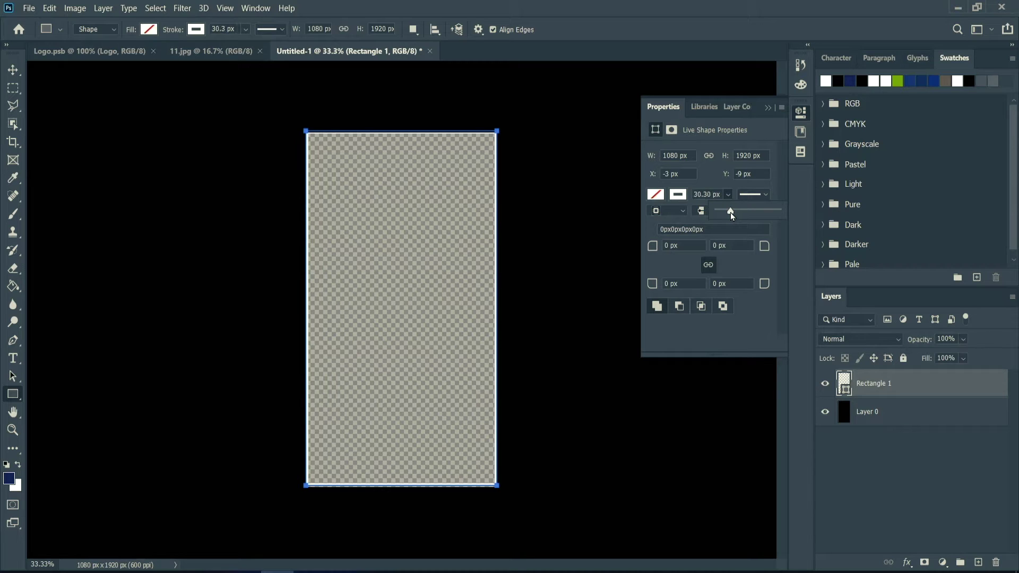
{"action": "left_click", "coordinate": [766, 108]}
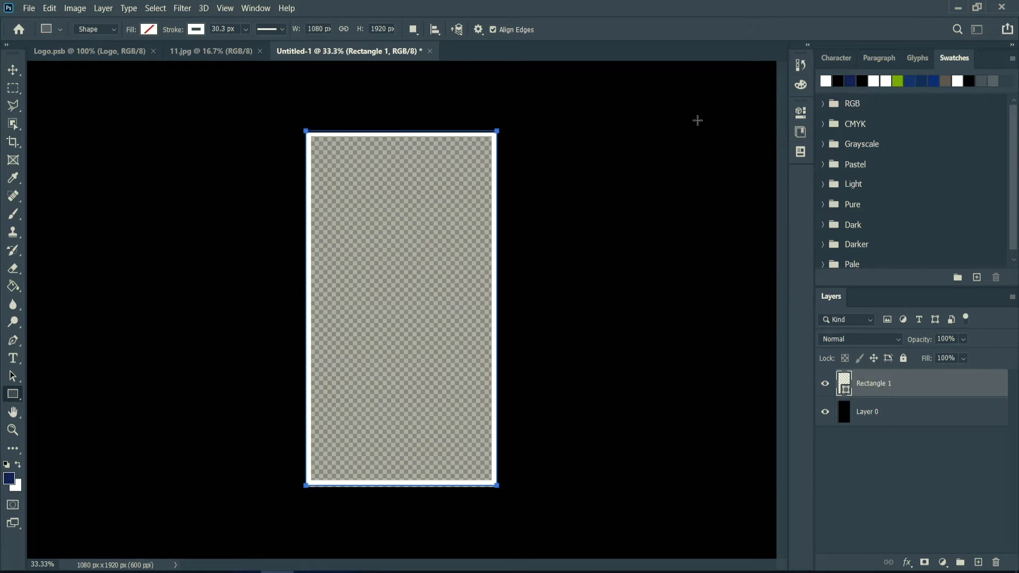
{"action": "left_click_drag", "start_coordinate": [357, 187], "coordinate": [357, 185]}
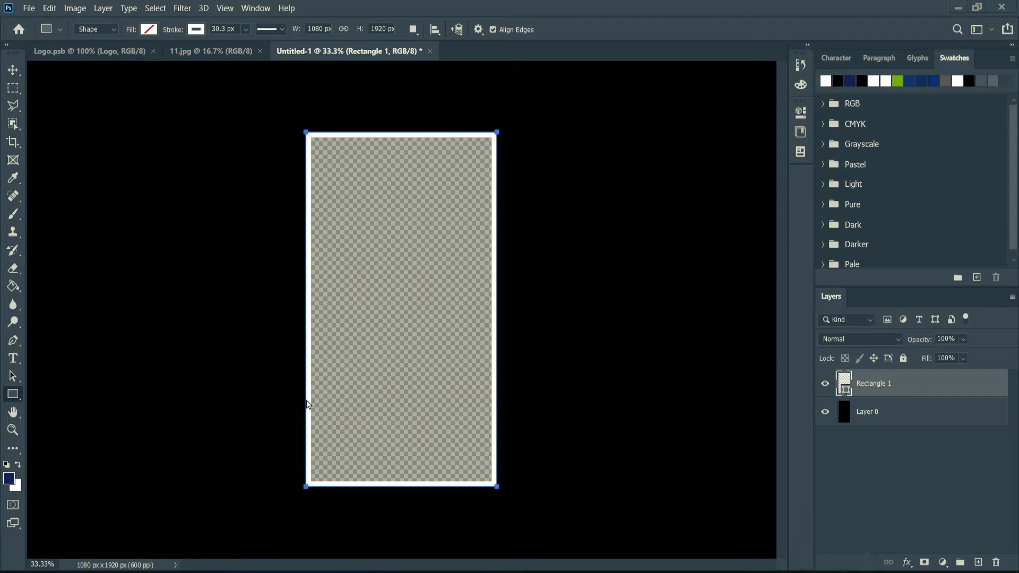
Draw a white-filled rectangle of about 1088 × 477 px across the lower part of the canvas
{"action": "left_click_drag", "start_coordinate": [305, 398], "coordinate": [497, 486]}
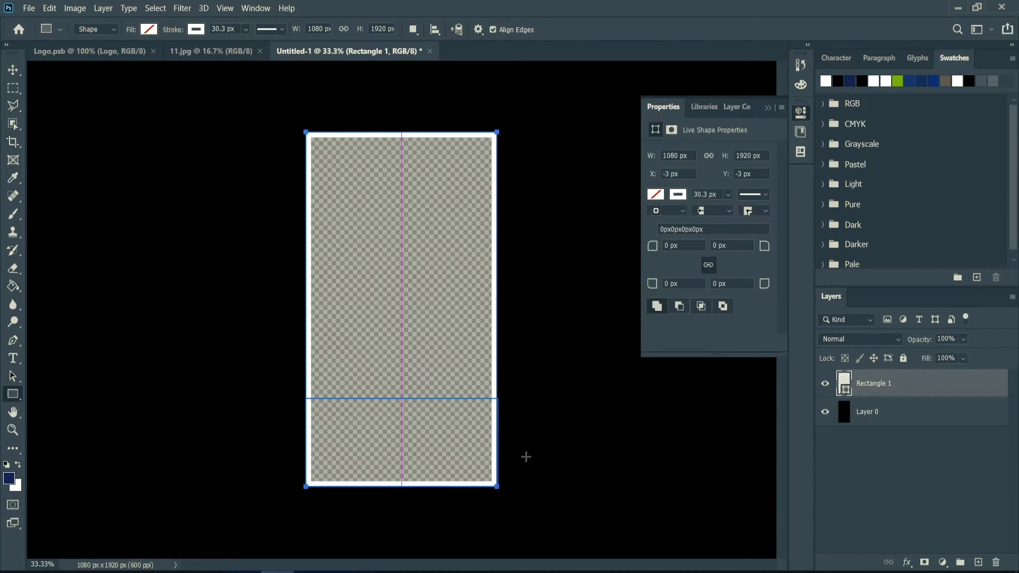
{"action": "left_click", "coordinate": [656, 194]}
{"action": "left_click", "coordinate": [686, 220]}
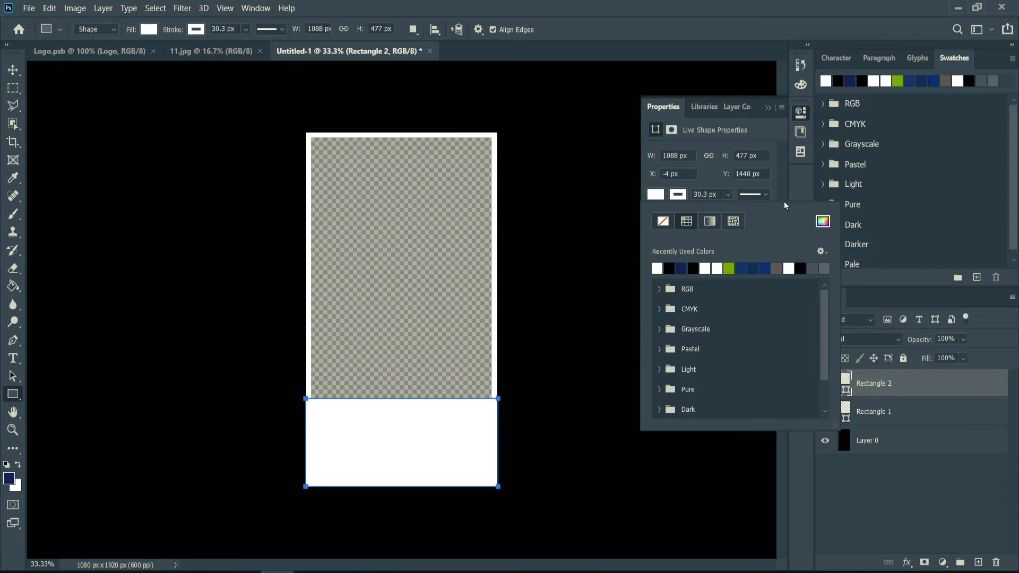
{"action": "left_click", "coordinate": [571, 211]}
{"action": "left_click", "coordinate": [546, 214]}
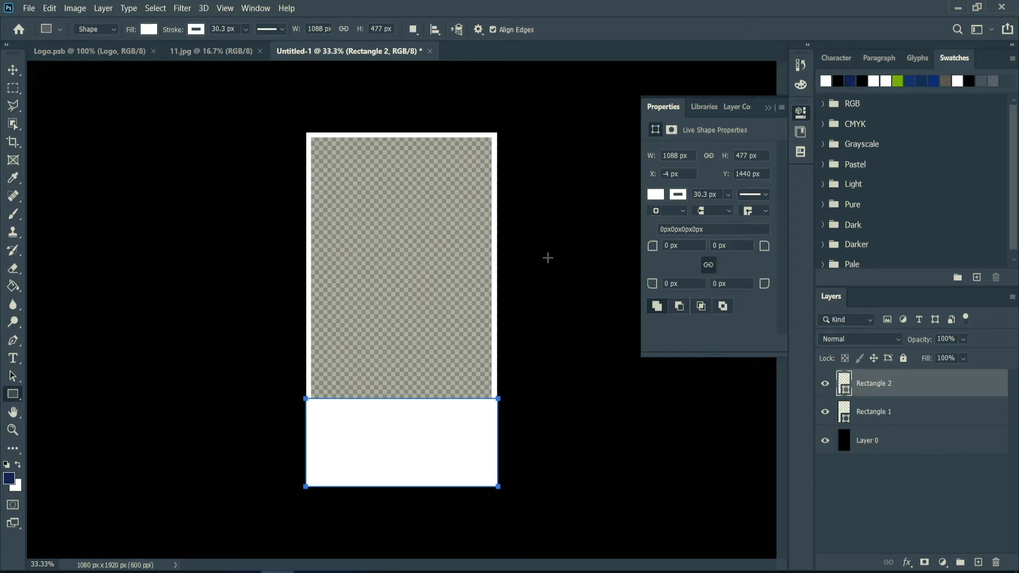
Bring the photo of the woman from 11.jpg into the Untitled-1 document
{"action": "left_click", "coordinate": [187, 52]}
{"action": "key", "text": "v"}
{"action": "left_click_drag", "start_coordinate": [425, 269], "coordinate": [418, 310]}
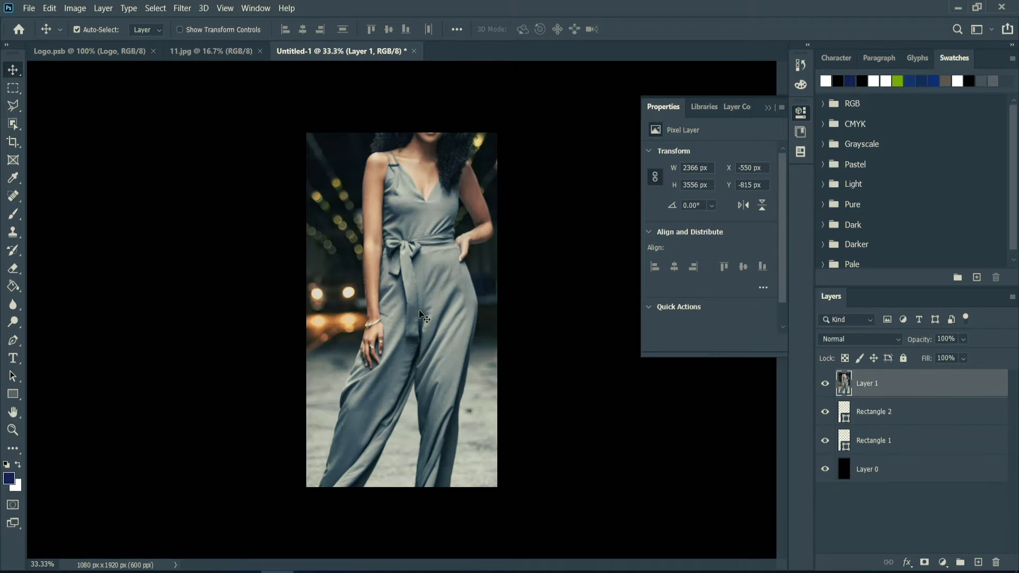
Scale the photo to about 34% and place it against the frame's right edge, slightly overlapping the white band
{"action": "scroll", "coordinate": [419, 310], "scroll_direction": "down", "scroll_amount": 4}
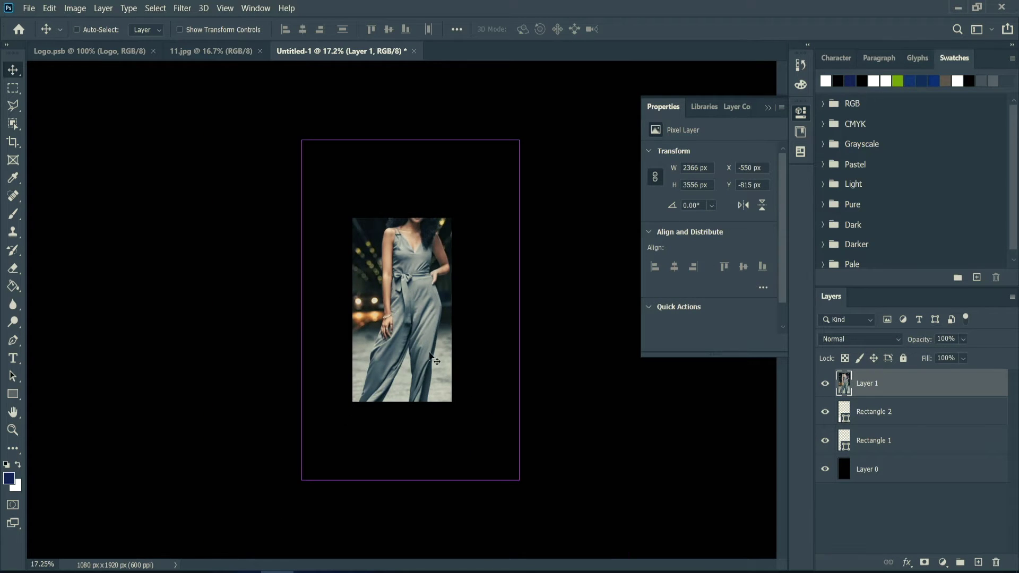
{"action": "key", "text": "ctrl+t"}
{"action": "left_click_drag", "start_coordinate": [518, 481], "coordinate": [445, 373]}
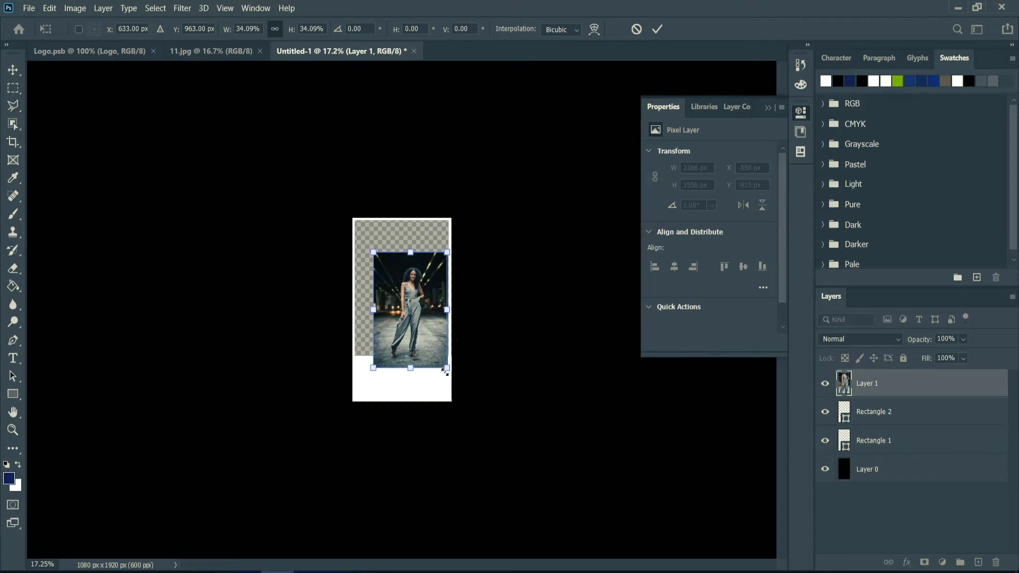
{"action": "scroll", "coordinate": [431, 350], "scroll_direction": "up", "scroll_amount": 10}
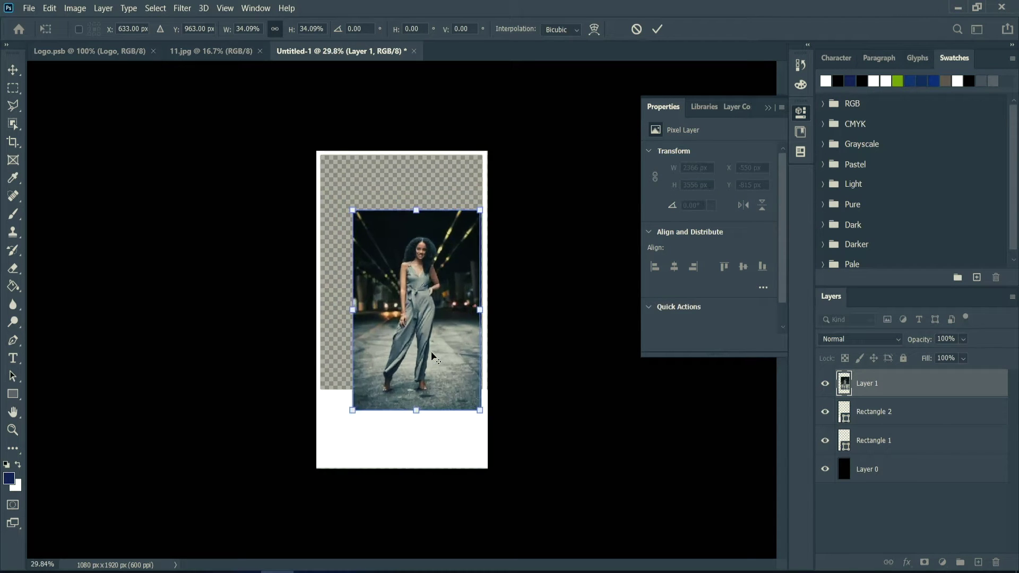
{"action": "scroll", "coordinate": [445, 356], "scroll_direction": "down", "scroll_amount": 2}
{"action": "scroll", "coordinate": [444, 356], "scroll_direction": "up", "scroll_amount": 1}
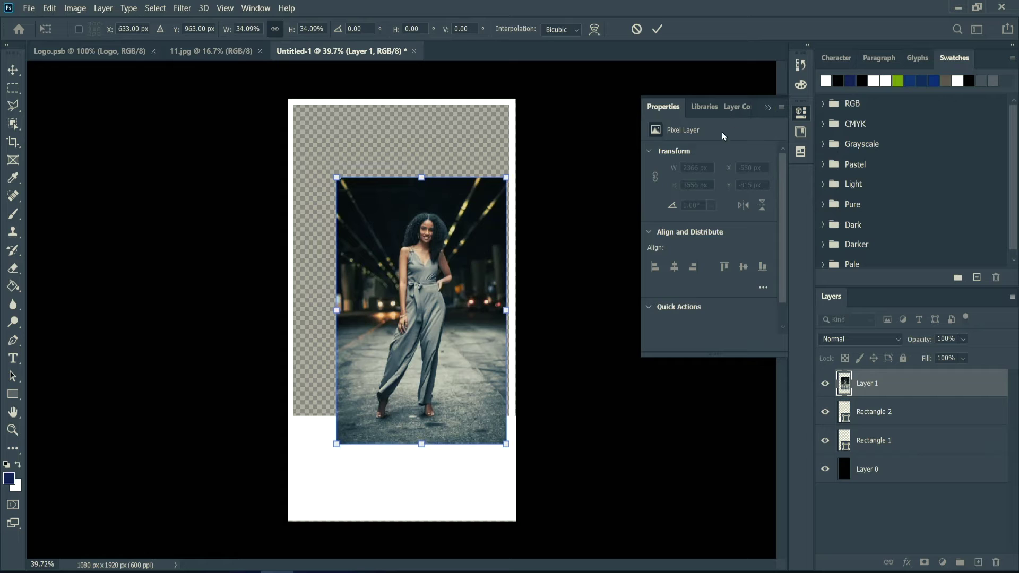
{"action": "left_click", "coordinate": [768, 108]}
{"action": "mouse_move", "coordinate": [479, 276]}
{"action": "left_mouse_down"}
{"action": "mouse_move", "coordinate": [488, 261]}
{"action": "mouse_move", "coordinate": [477, 260]}
{"action": "left_mouse_up"}
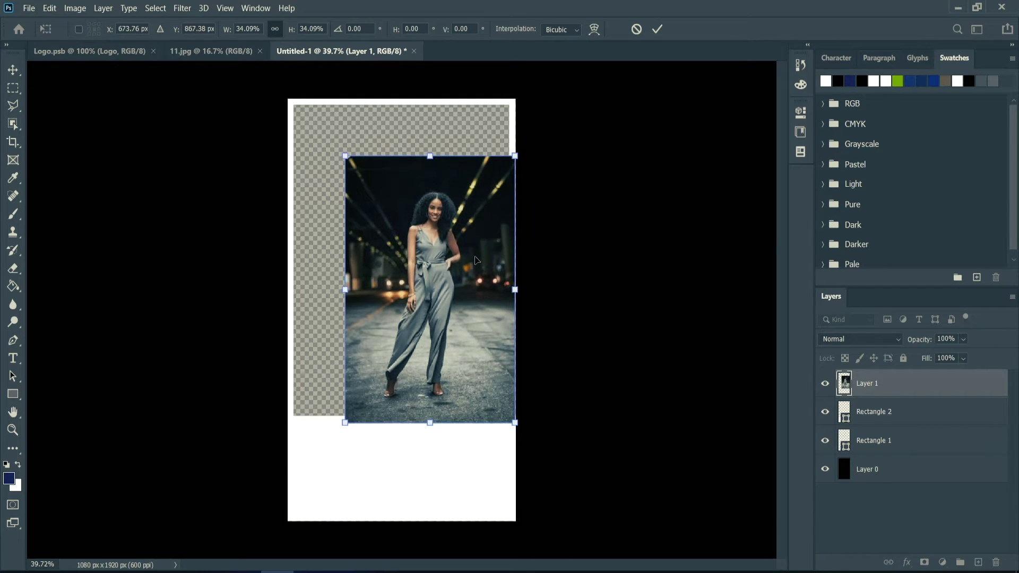
{"action": "key", "text": "Return"}
Move the photo layer beneath both rectangles and set the black background layer's opacity to 100%
{"action": "left_click_drag", "start_coordinate": [857, 381], "coordinate": [866, 450]}
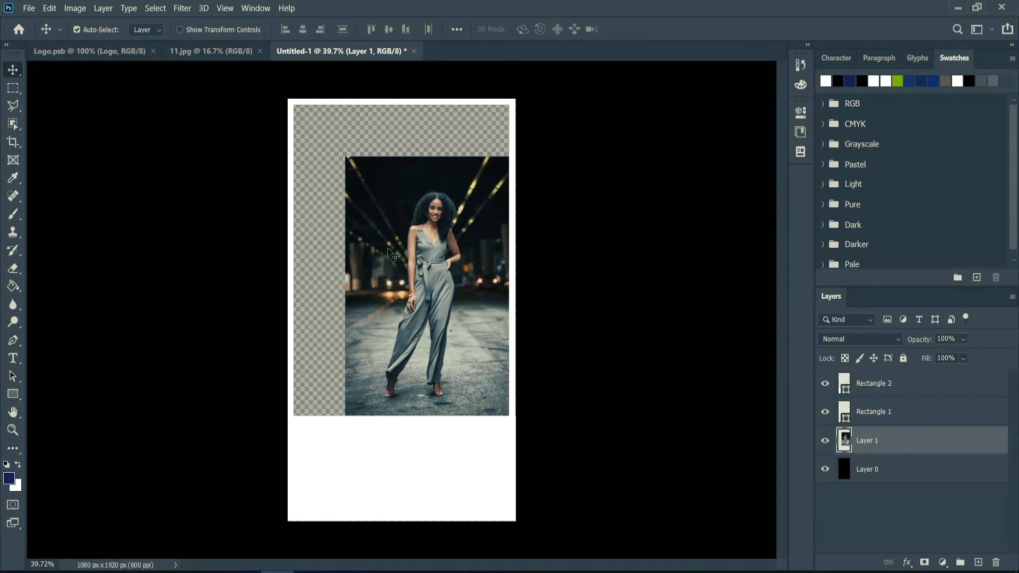
{"action": "left_click", "coordinate": [898, 468]}
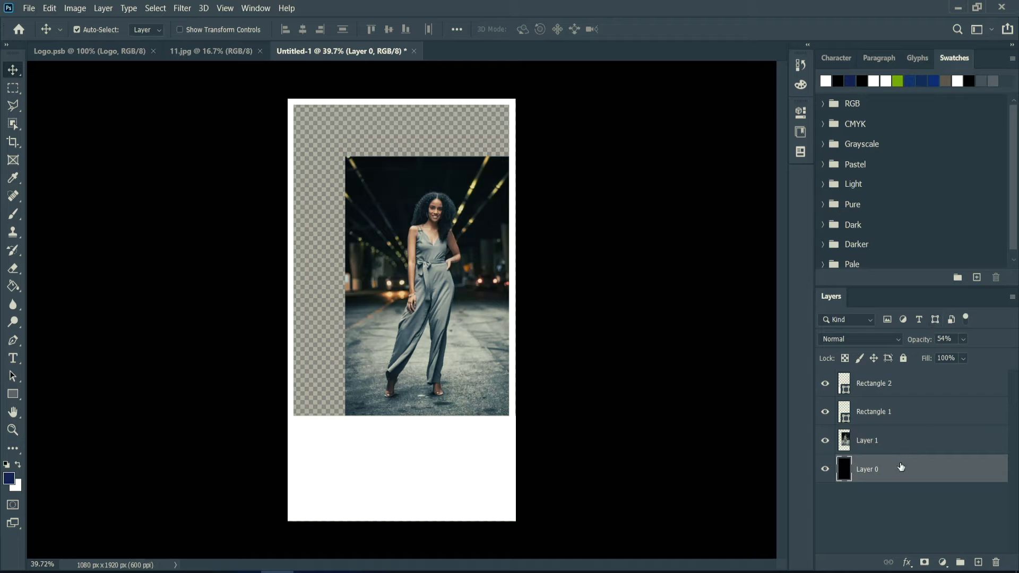
{"action": "left_click", "coordinate": [945, 339]}
{"action": "type", "text": "100"}
{"action": "key", "text": "Return"}
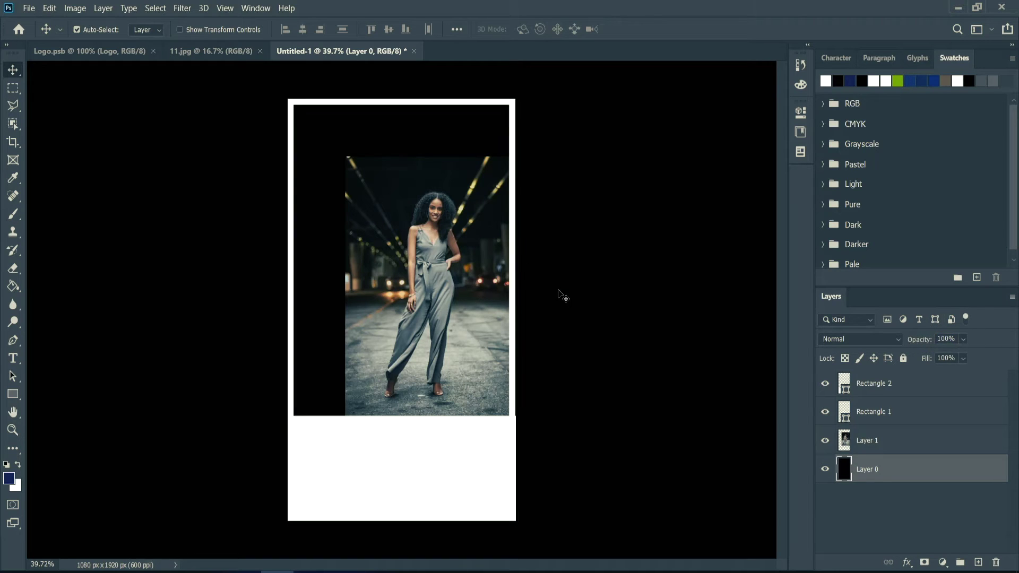
Add a placeholder text line in the white band and move its layer above all other layers
{"action": "left_click", "coordinate": [13, 358]}
{"action": "left_click", "coordinate": [343, 450]}
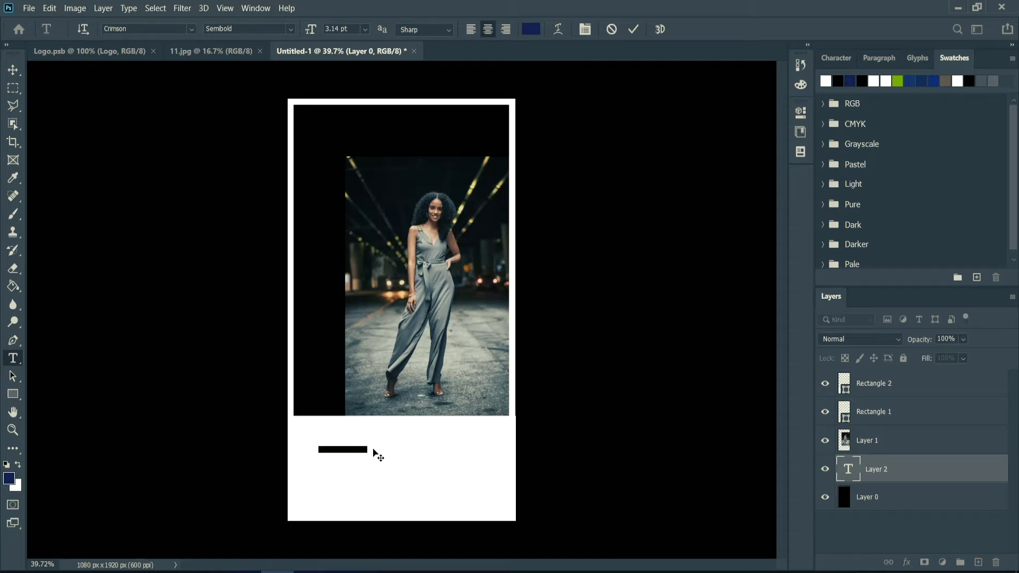
{"action": "key", "text": "ctrl+Return"}
{"action": "left_click_drag", "start_coordinate": [887, 467], "coordinate": [905, 378]}
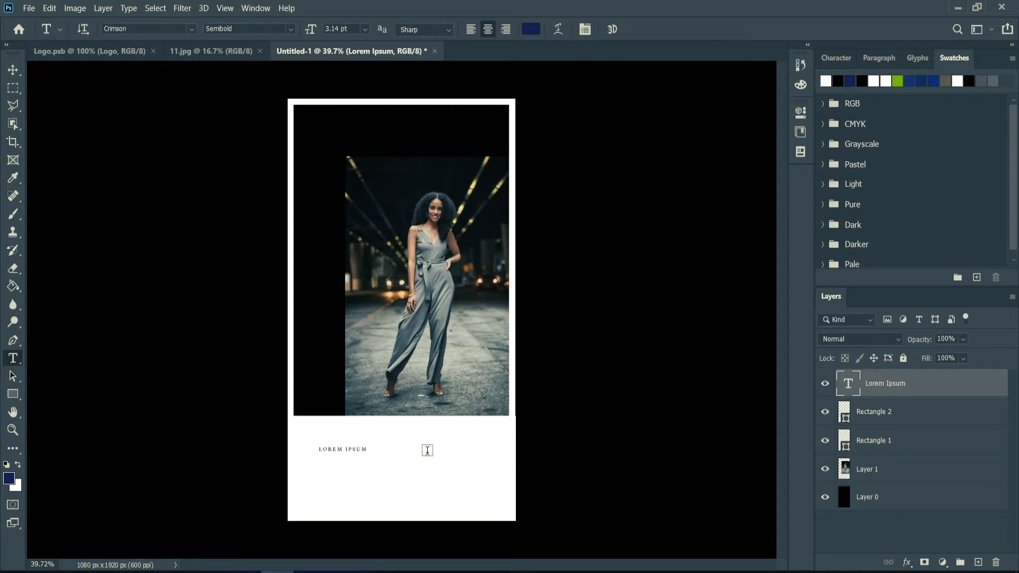
Set the tracking of the placeholder text to 0
{"action": "triple_click", "coordinate": [360, 450]}
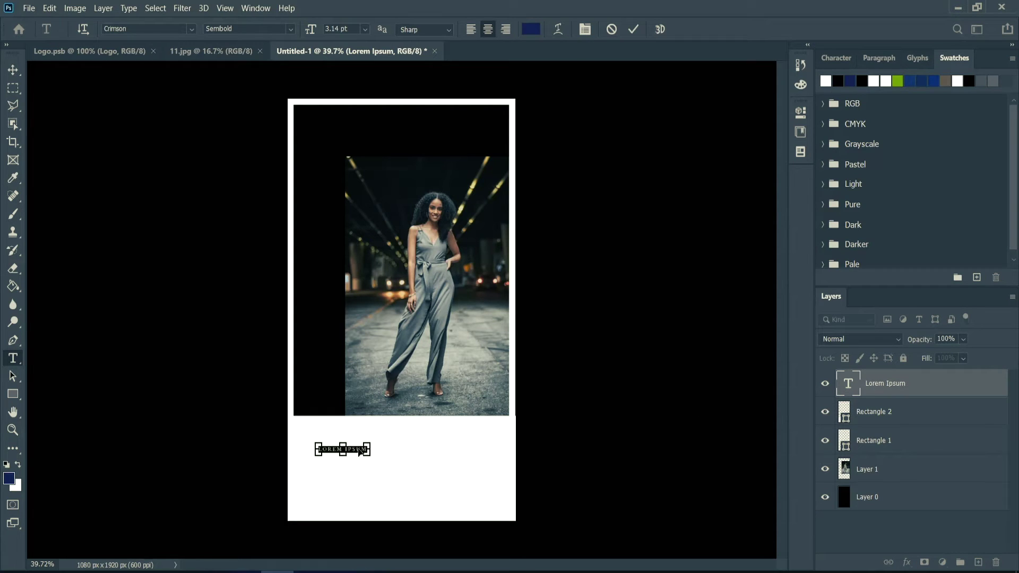
{"action": "left_click", "coordinate": [831, 60]}
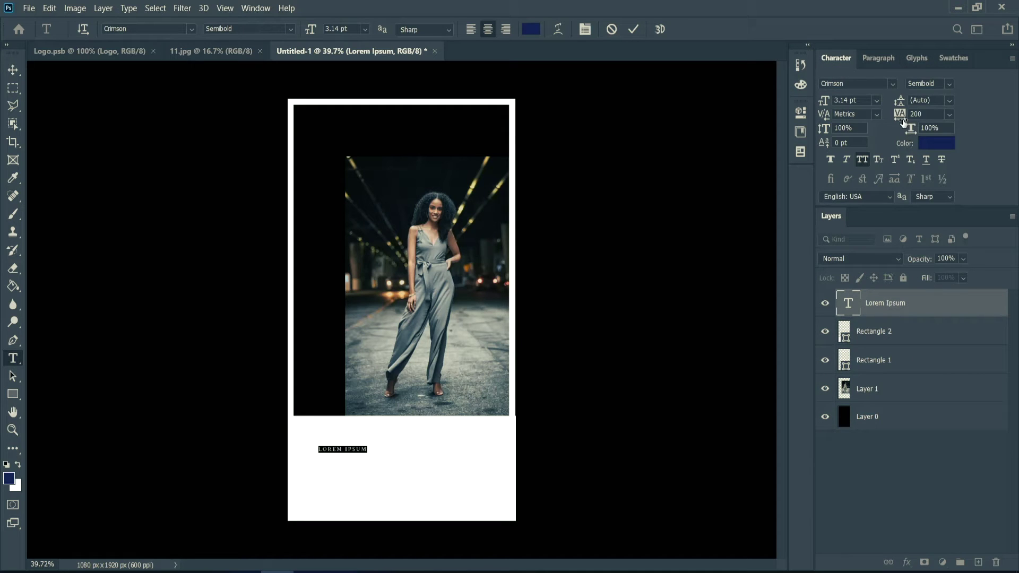
{"action": "left_click", "coordinate": [942, 112]}
{"action": "left_click", "coordinate": [950, 114]}
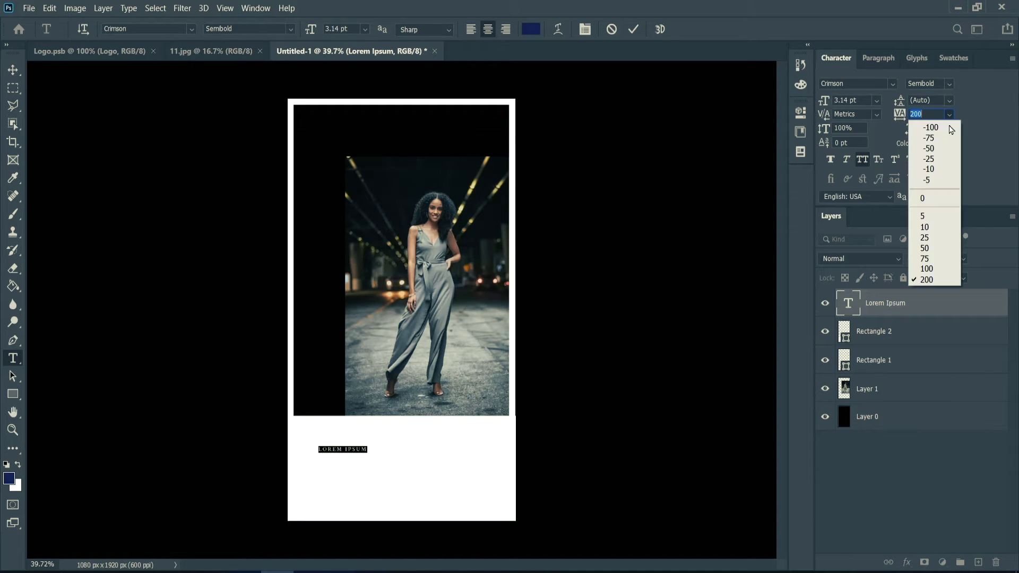
{"action": "left_click", "coordinate": [936, 199]}
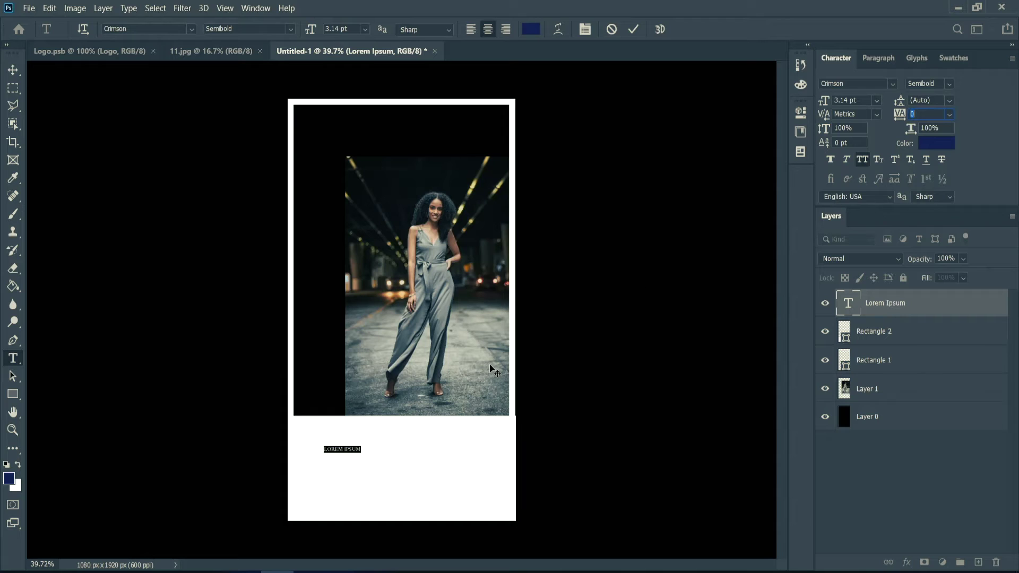
{"action": "key", "text": "Caps_Lock"}
{"action": "type", "text": "SHOP"}
{"action": "left_click", "coordinate": [340, 455]}
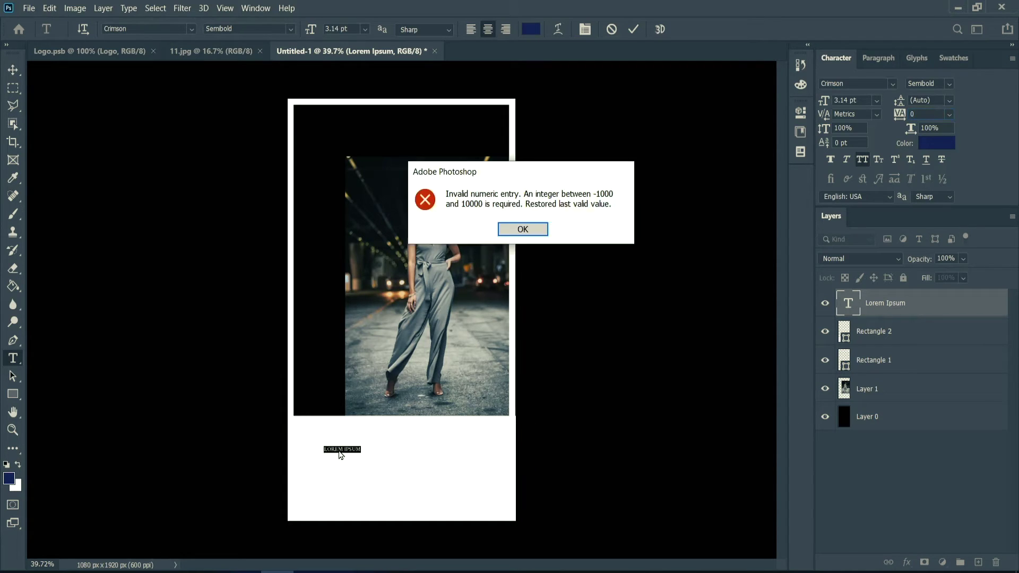
{"action": "left_click", "coordinate": [534, 229]}
Replace the placeholder text with "SHOP NOW !" and colour it black
{"action": "key", "text": "ctrl"}
{"action": "type", "text": "SHOP"}
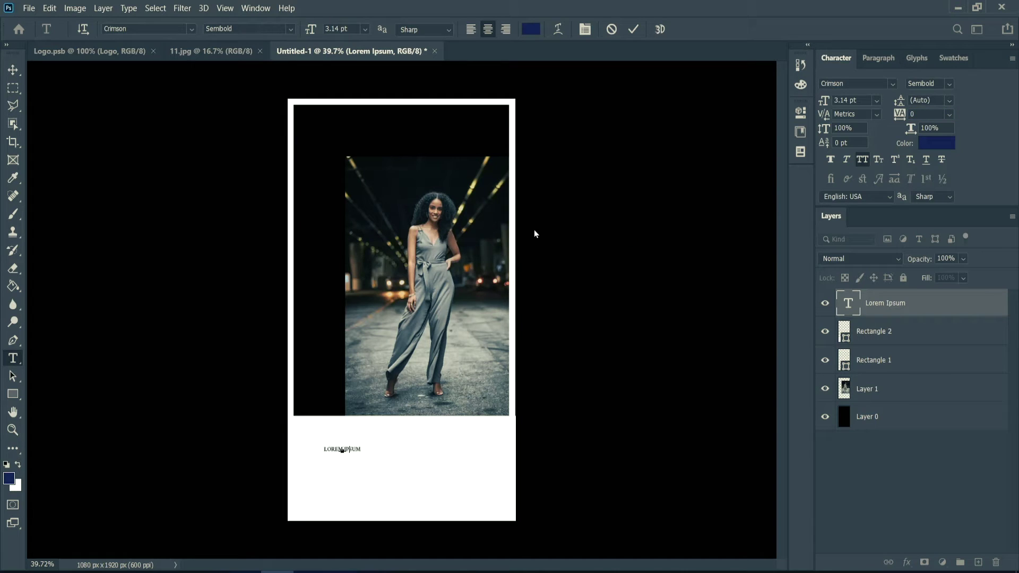
{"action": "type", "text": " NOW !"}
{"action": "key", "text": "ctrl+Return"}
{"action": "left_click", "coordinate": [530, 30]}
{"action": "left_click", "coordinate": [706, 232]}
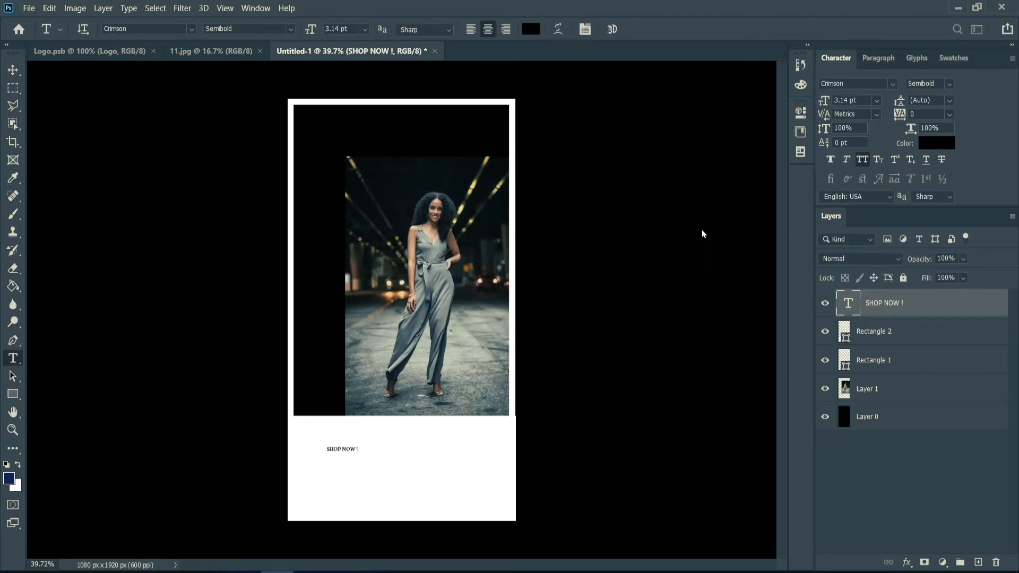
Move the "SHOP NOW !" text to the horizontal centre of the white band
{"action": "left_click", "coordinate": [348, 448]}
{"action": "left_click_drag", "start_coordinate": [349, 448], "coordinate": [410, 449]}
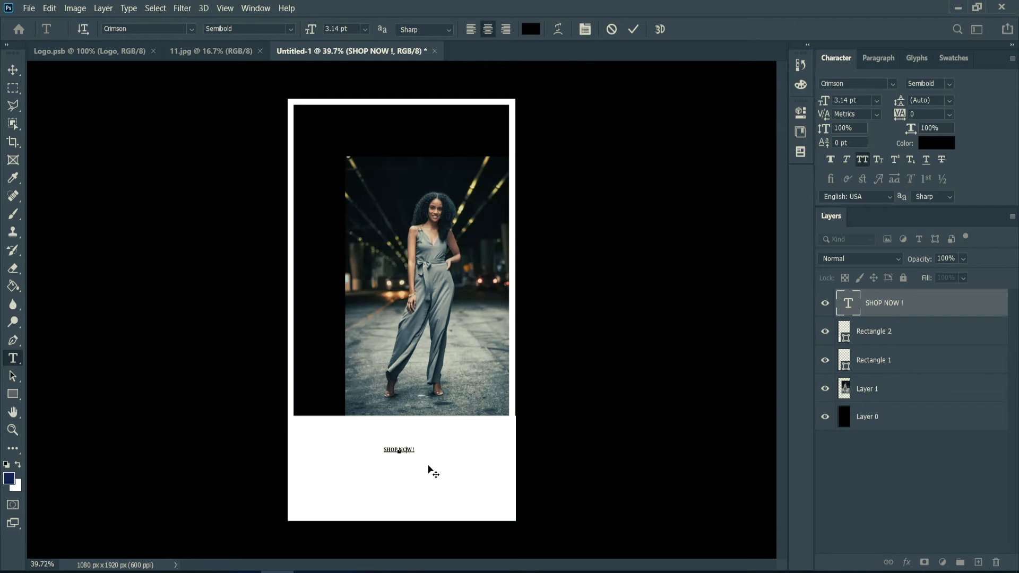
{"action": "scroll", "coordinate": [432, 464], "scroll_direction": "up", "scroll_amount": 3}
{"action": "key", "text": "alt+space"}
{"action": "key", "text": "Escape"}
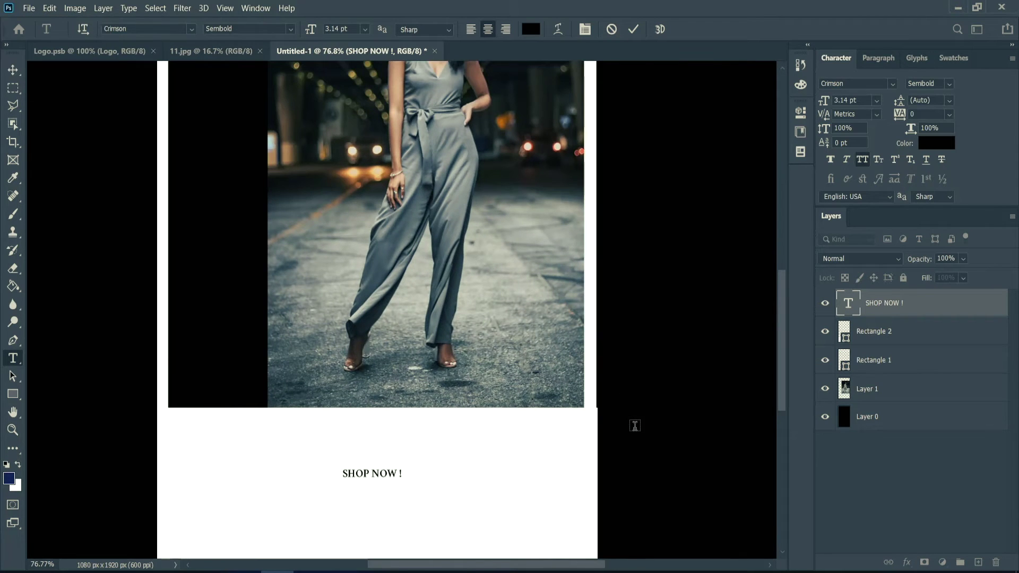
{"action": "scroll", "coordinate": [632, 372], "scroll_direction": "down", "scroll_amount": 3}
{"action": "left_click_drag", "start_coordinate": [390, 353], "coordinate": [395, 355]}
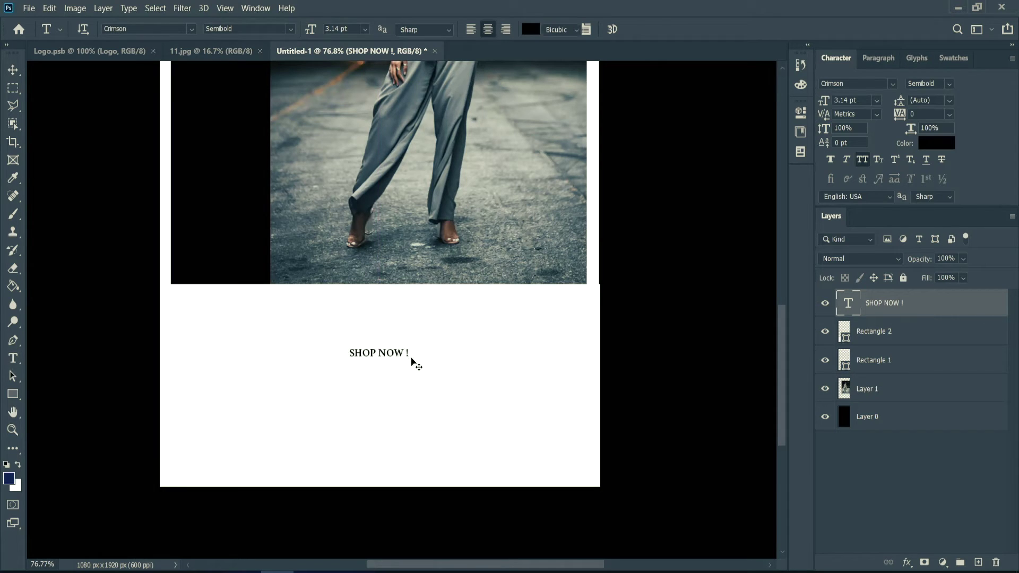
Enlarge the "SHOP NOW !" text to about 151% (4.75 pt) and set its tracking to 380
{"action": "key", "text": "ctrl+t"}
{"action": "mouse_move", "coordinate": [410, 360]}
{"action": "left_mouse_down"}
{"action": "mouse_move", "coordinate": [434, 367]}
{"action": "mouse_move", "coordinate": [423, 361]}
{"action": "left_mouse_up"}
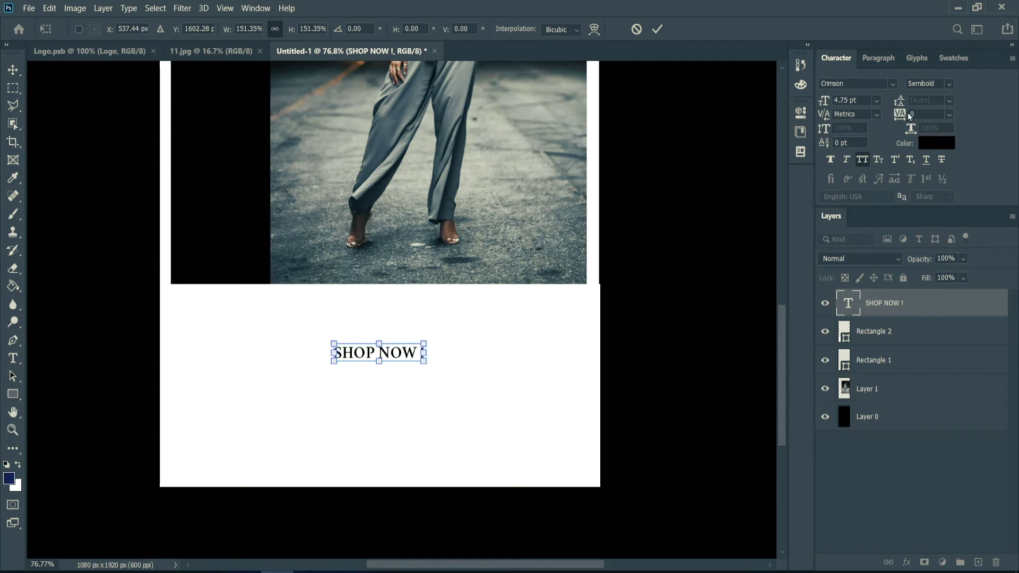
{"action": "key", "text": "Return"}
{"action": "left_click_drag", "start_coordinate": [900, 114], "coordinate": [910, 114]}
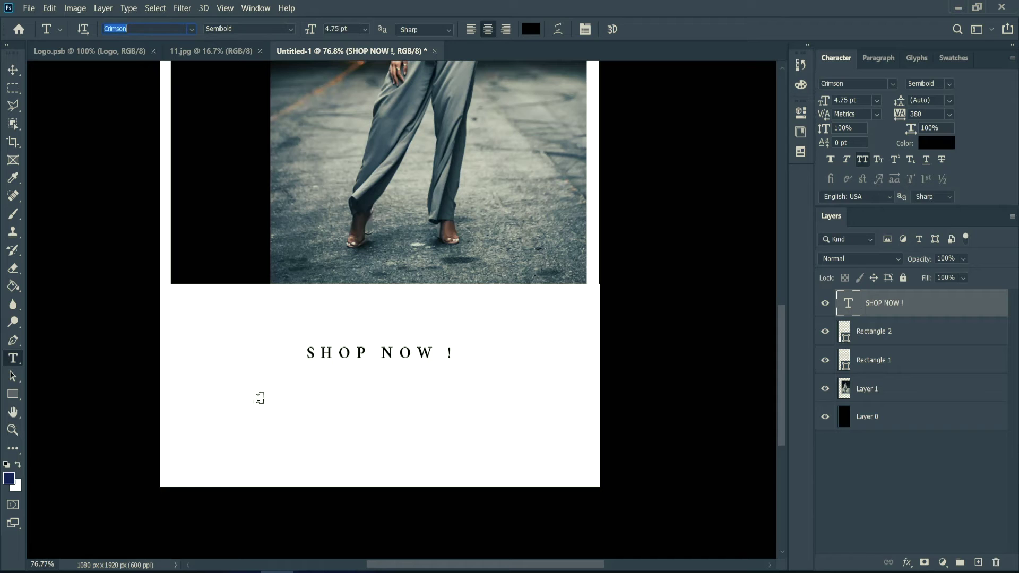
{"action": "left_click", "coordinate": [245, 403]}
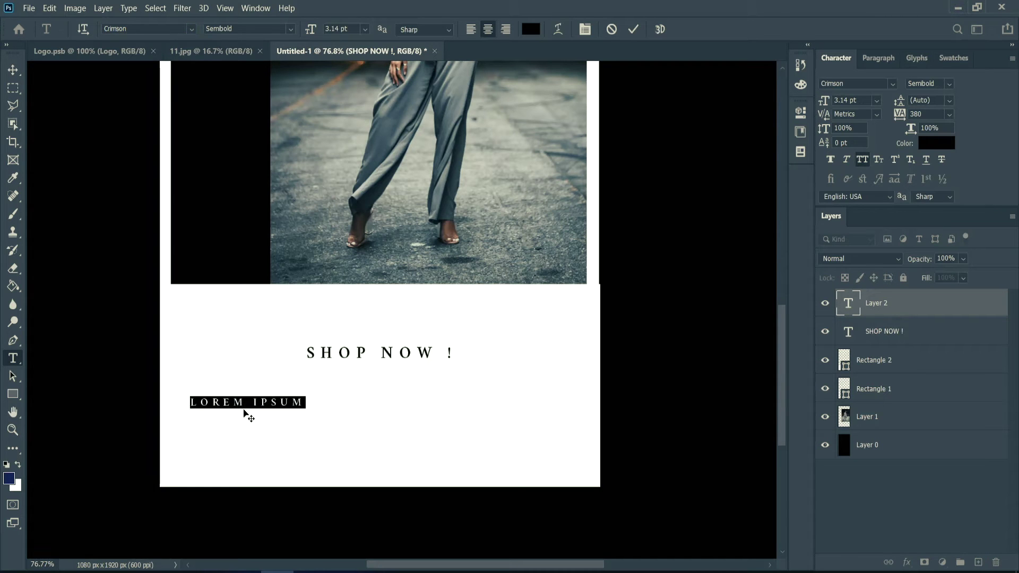
{"action": "type", "text": "www"}
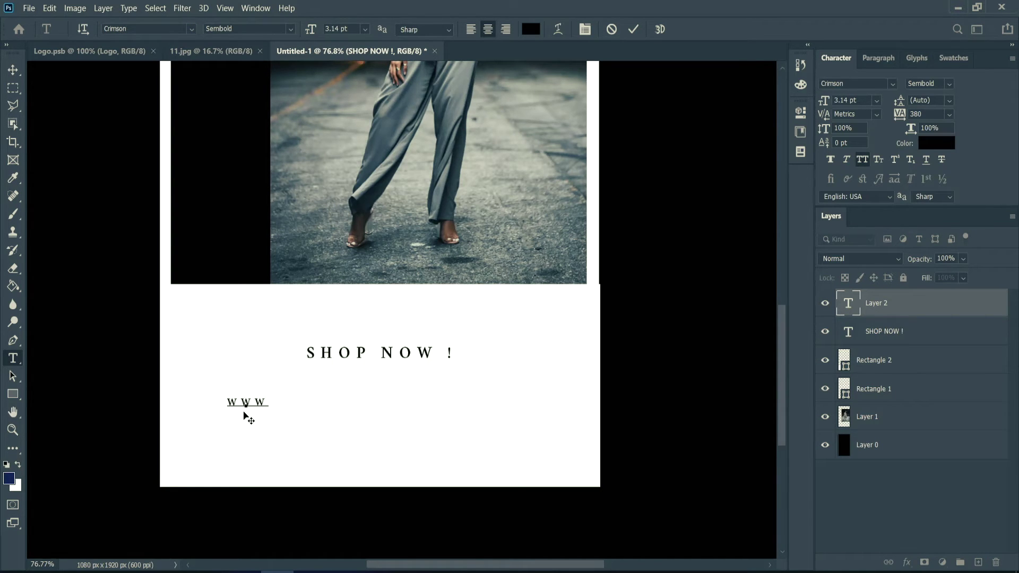
{"action": "type", "text": ".yourwebsite.com"}
{"action": "key", "text": "ctrl+Return"}
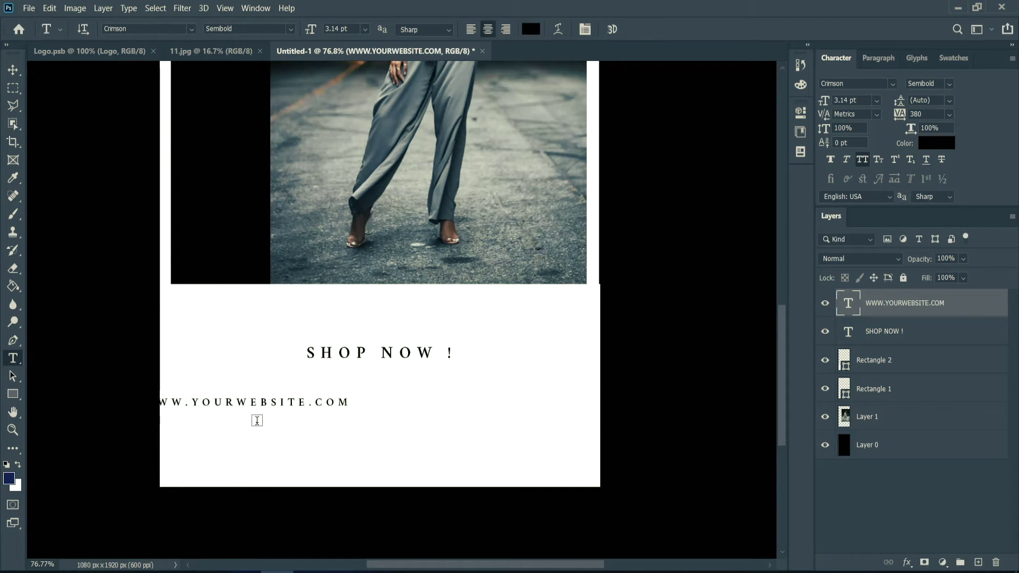
Enlarge the website text to about 125% (3.92 pt) and centre it horizontally beneath "SHOP NOW !"
{"action": "key", "text": "ctrl+t"}
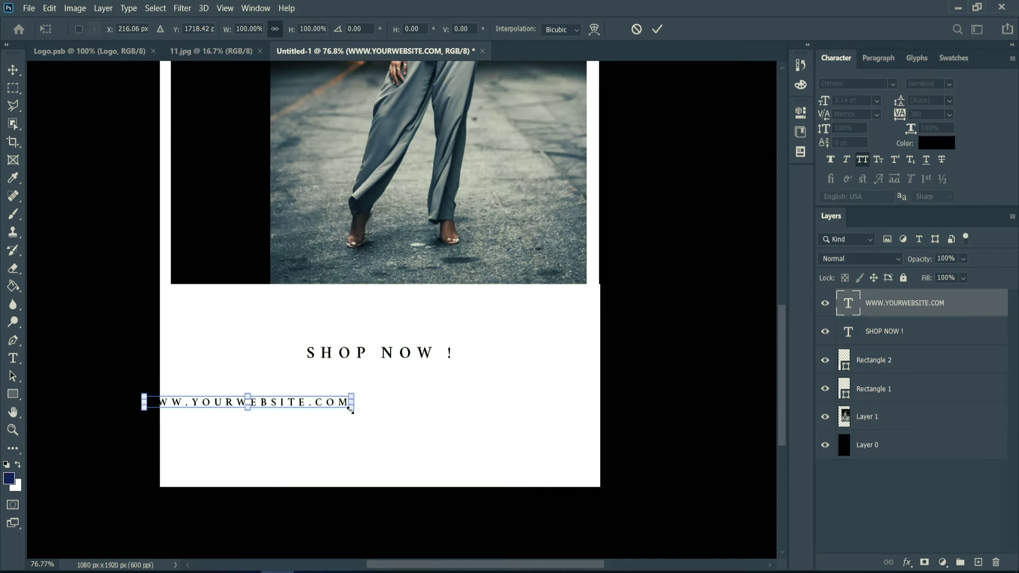
{"action": "left_click_drag", "start_coordinate": [358, 412], "coordinate": [508, 411]}
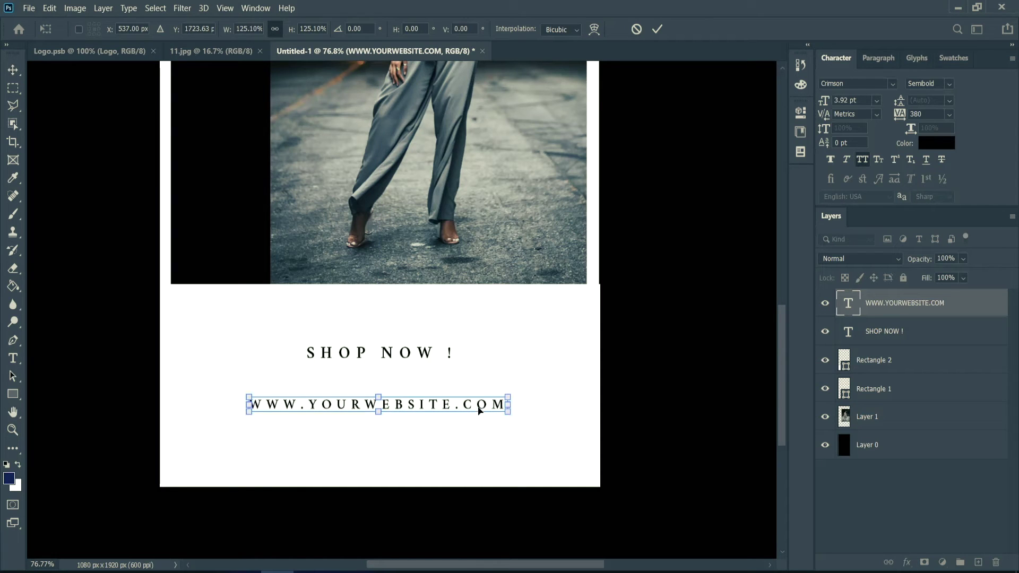
{"action": "left_click", "coordinate": [657, 28]}
Reset the website text's tracking to 0 and widen it to 120
{"action": "left_click", "coordinate": [949, 115]}
{"action": "left_click", "coordinate": [934, 198]}
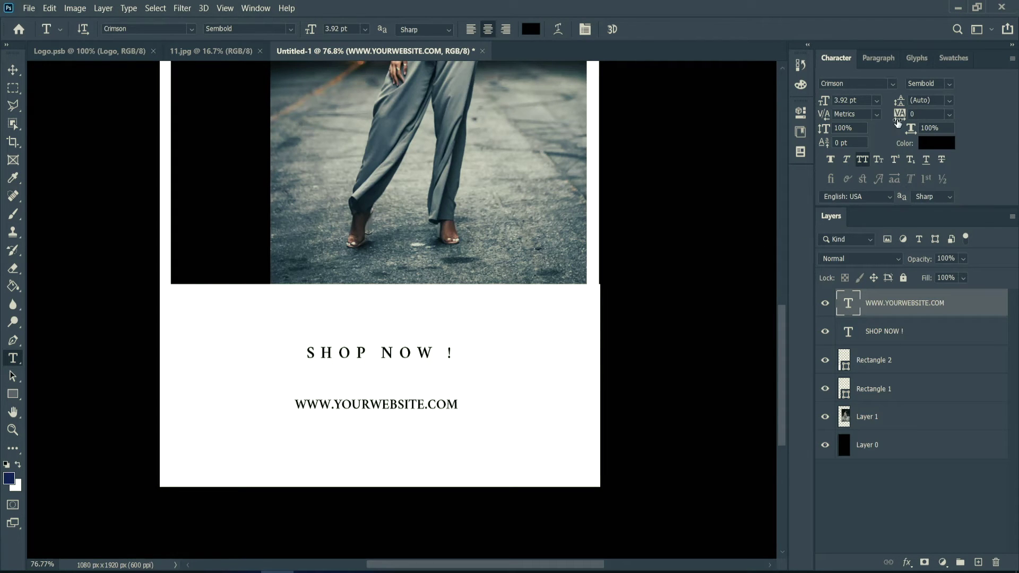
{"action": "left_click_drag", "start_coordinate": [897, 117], "coordinate": [899, 115]}
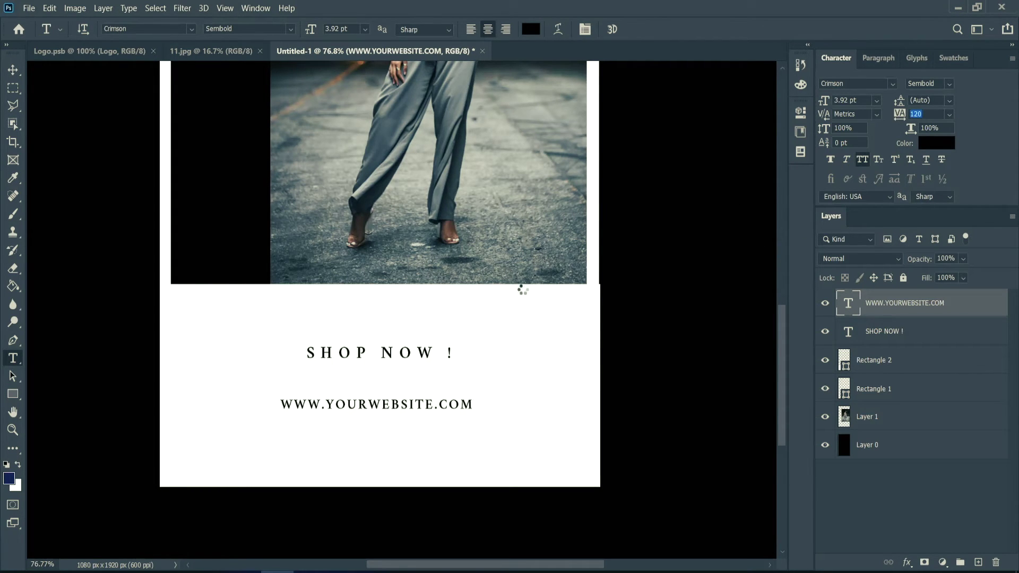
Move the "SHOP NOW !" text down so it sits just above the website text
{"action": "right_click", "coordinate": [402, 355], "text": "ctrl"}
{"action": "left_click", "coordinate": [409, 360]}
{"action": "left_click_drag", "start_coordinate": [409, 360], "coordinate": [404, 378]}
{"action": "scroll", "coordinate": [461, 360], "scroll_direction": "down", "scroll_amount": 3}
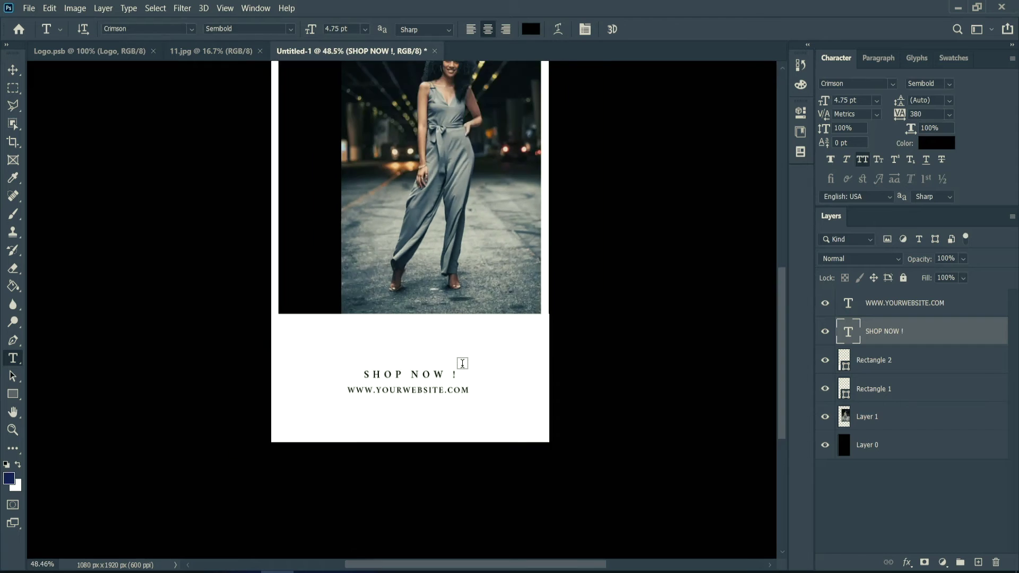
Add a text line reading "summer" over the model photo, beside the model's waist
{"action": "scroll", "coordinate": [433, 180], "scroll_direction": "up", "scroll_amount": 1}
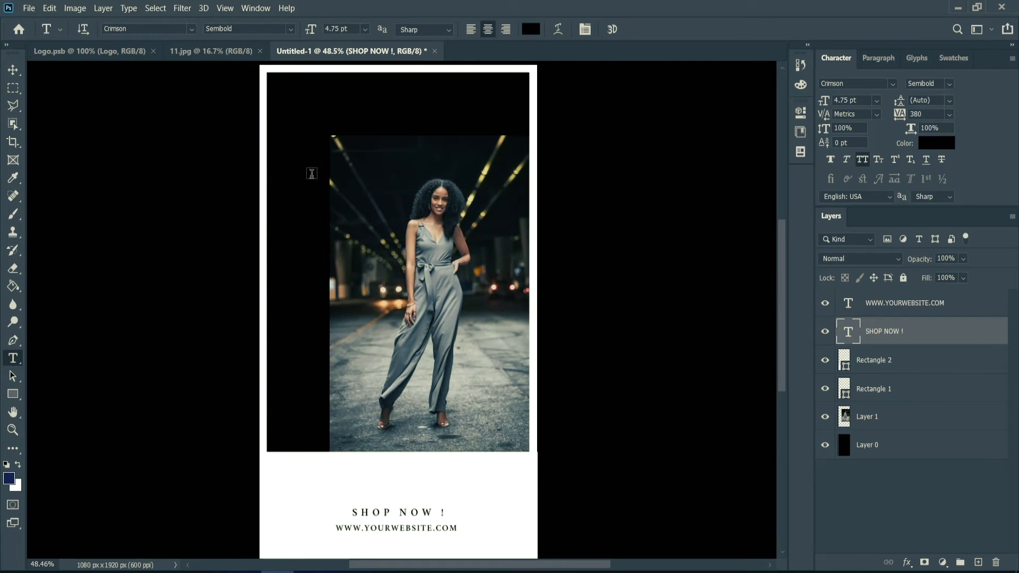
{"action": "left_click", "coordinate": [343, 268]}
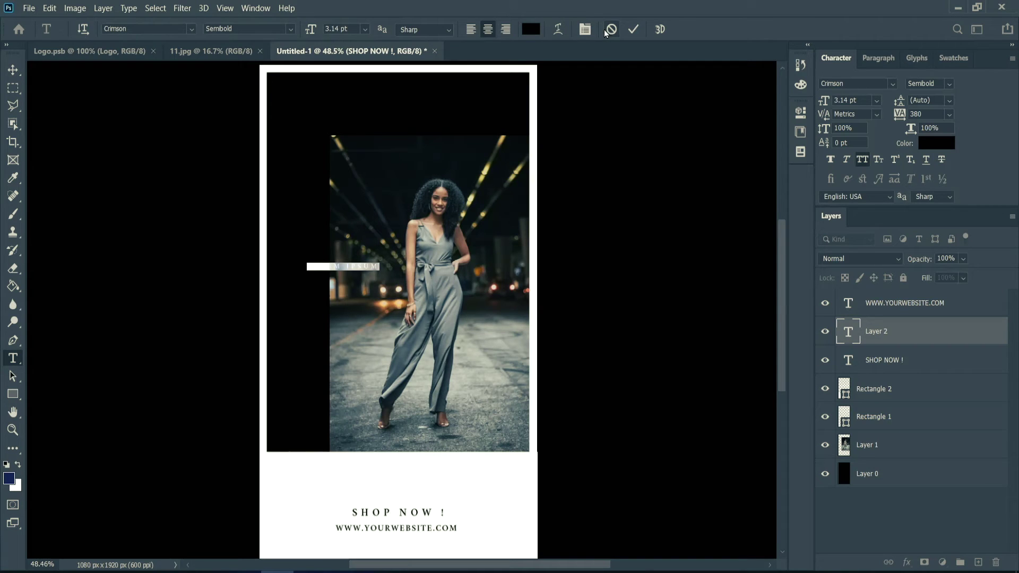
{"action": "key", "text": "BackSpace"}
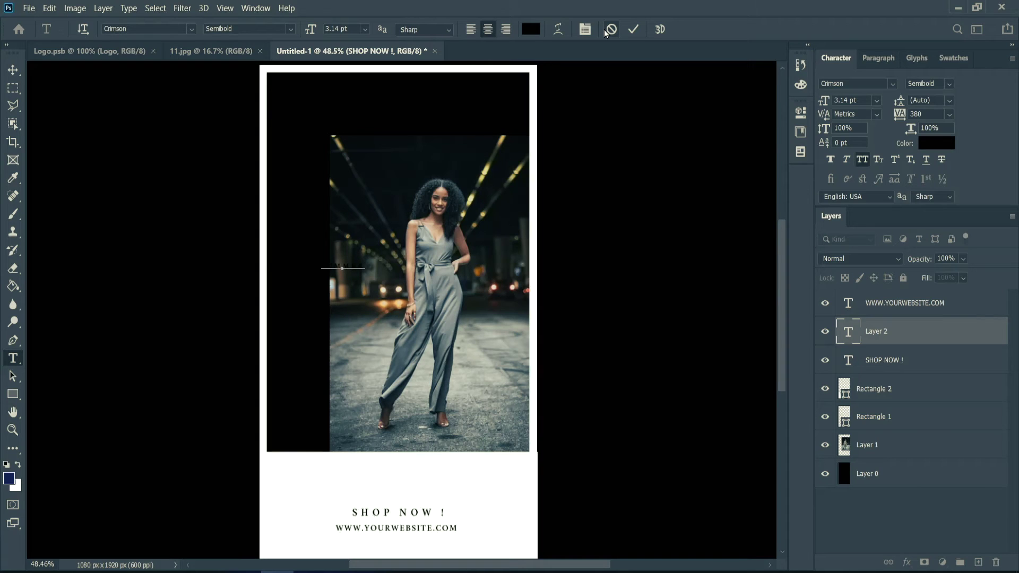
{"action": "key", "text": "ctrl"}
{"action": "left_click", "coordinate": [538, 32]}
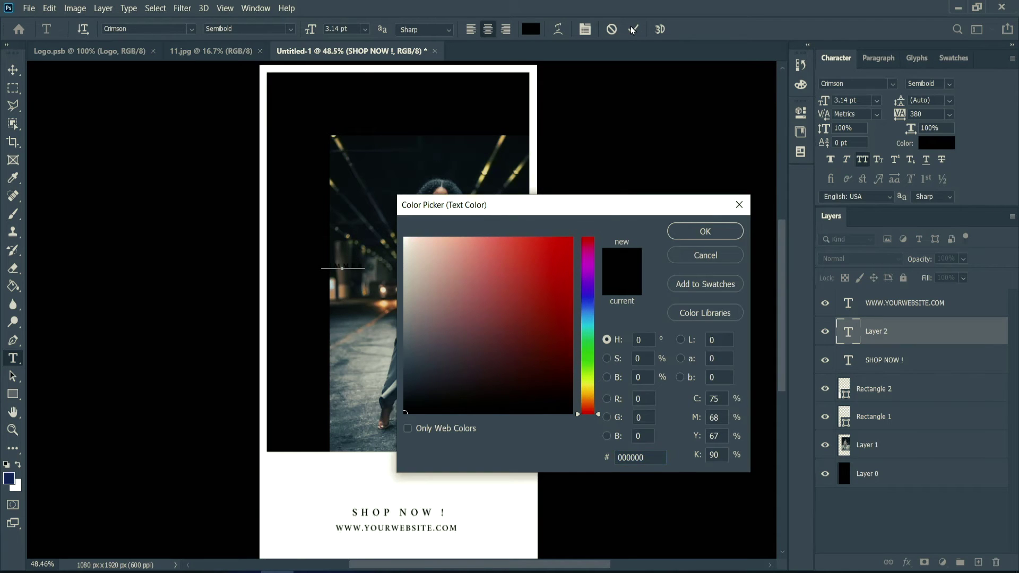
{"action": "left_click", "coordinate": [739, 204]}
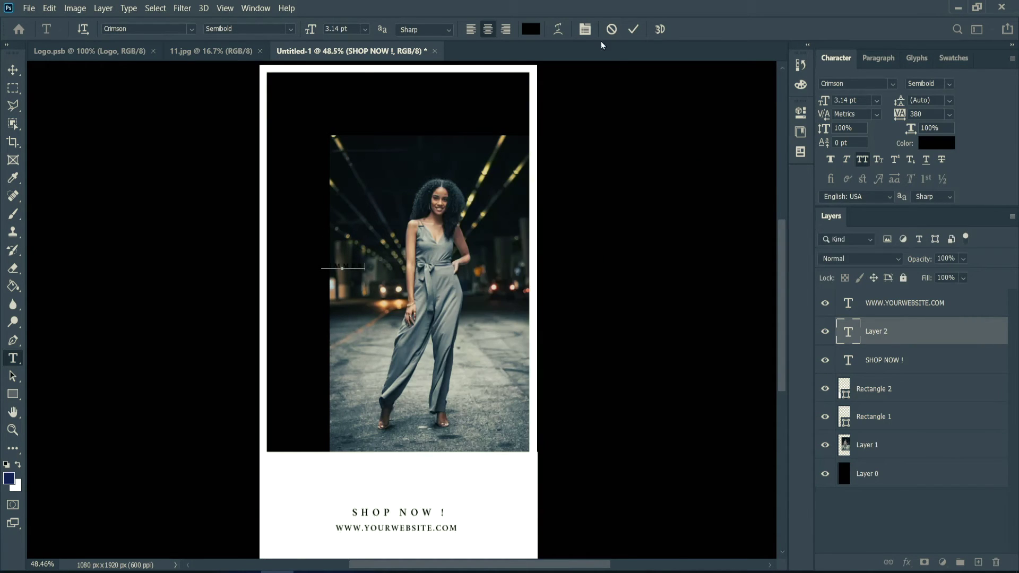
{"action": "left_click", "coordinate": [634, 29]}
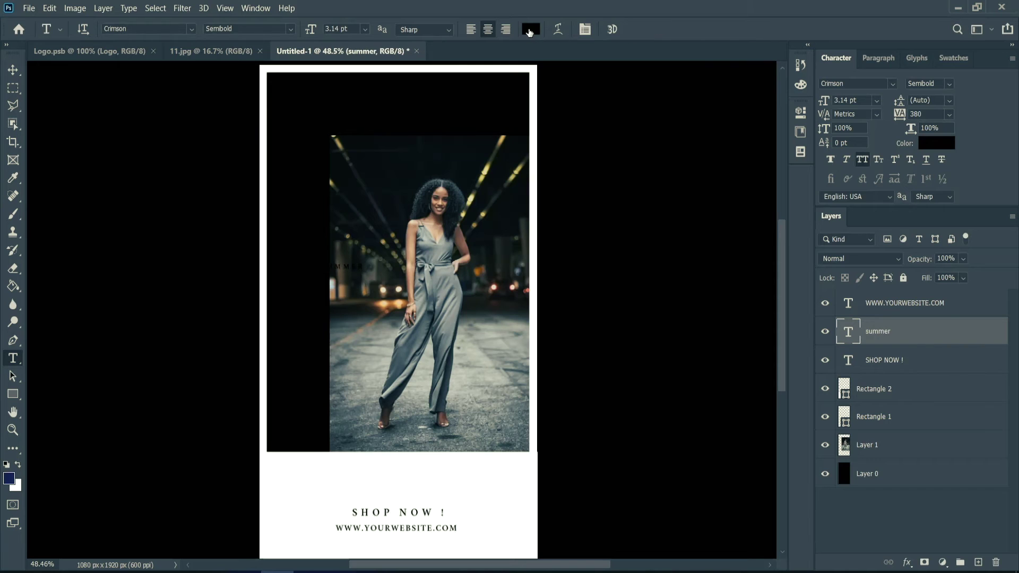
Colour the "summer" text white (ffffff)
{"action": "left_click", "coordinate": [530, 29]}
{"action": "type", "text": "ffffff"}
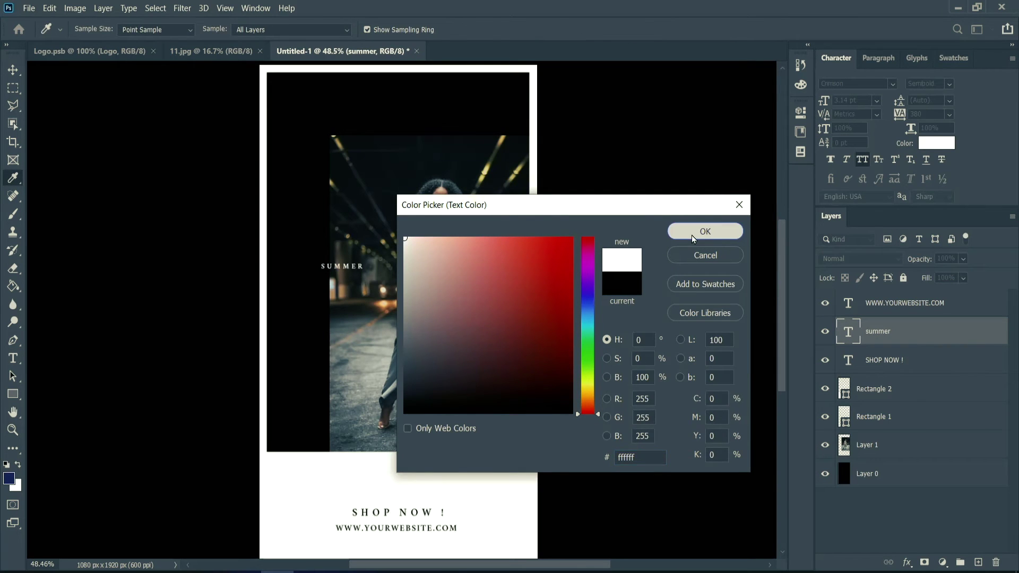
{"action": "left_click", "coordinate": [693, 235]}
Set the font of the "summer" text to Montserrat SemiBold
{"action": "left_click", "coordinate": [192, 30]}
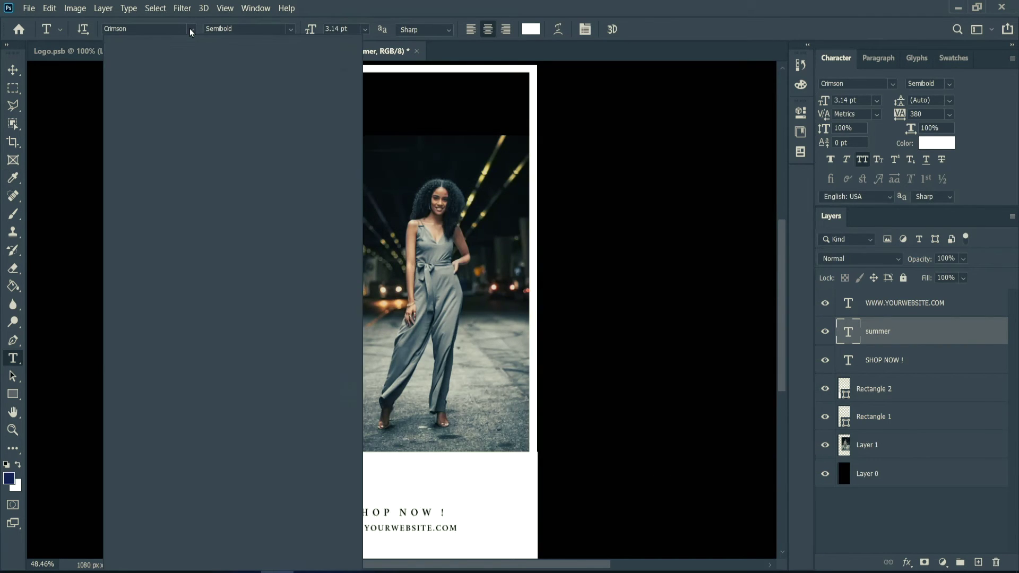
{"action": "type", "text": "MA"}
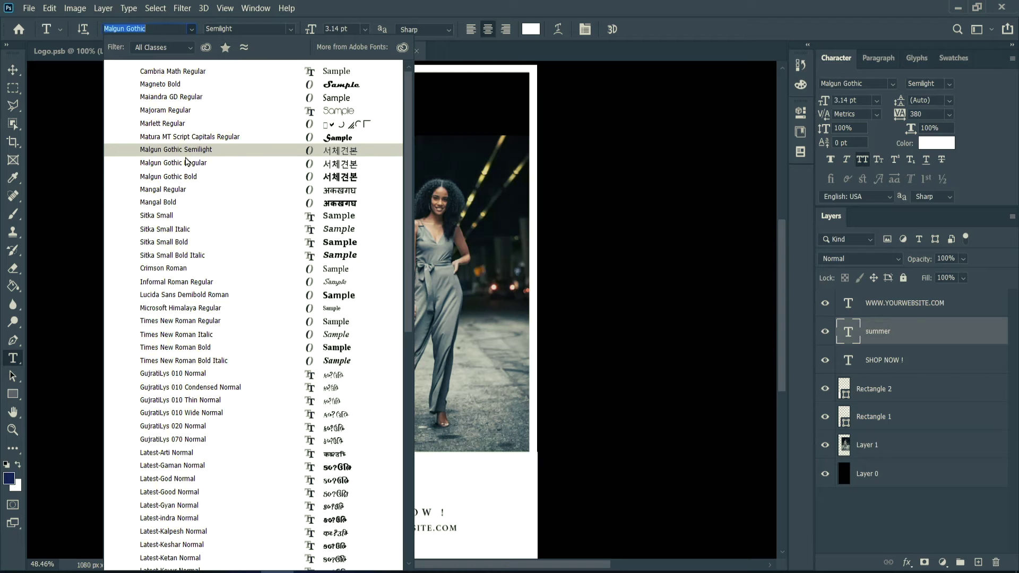
{"action": "scroll", "coordinate": [187, 162], "scroll_direction": "down", "scroll_amount": 9}
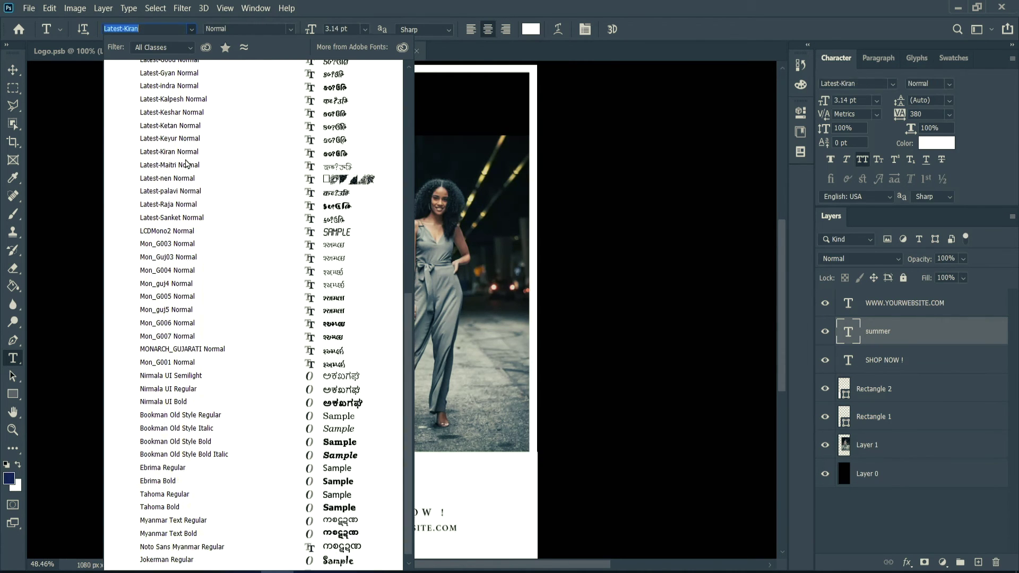
{"action": "scroll", "coordinate": [187, 163], "scroll_direction": "down", "scroll_amount": 2}
{"action": "type", "text": "s"}
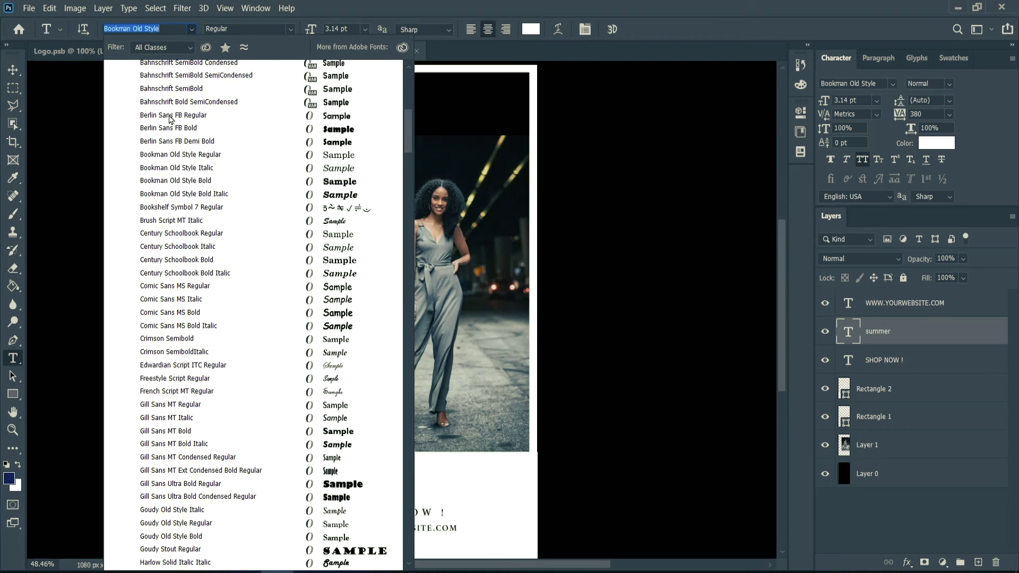
{"action": "type", "text": "M"}
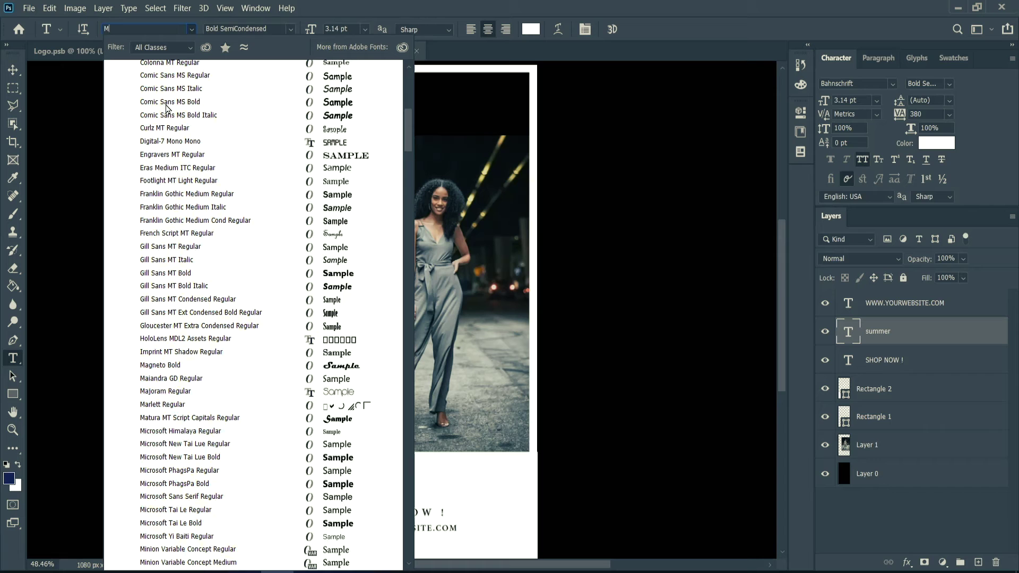
{"action": "type", "text": "ar"}
{"action": "key", "text": "Down"}
{"action": "key", "text": "Down"}
{"action": "key", "text": "Down"}
{"action": "key", "text": "Down"}
{"action": "key", "text": "Down"}
{"action": "key", "text": "Down"}
{"action": "key", "text": "Down"}
{"action": "key", "text": "Down"}
{"action": "key", "text": "Down"}
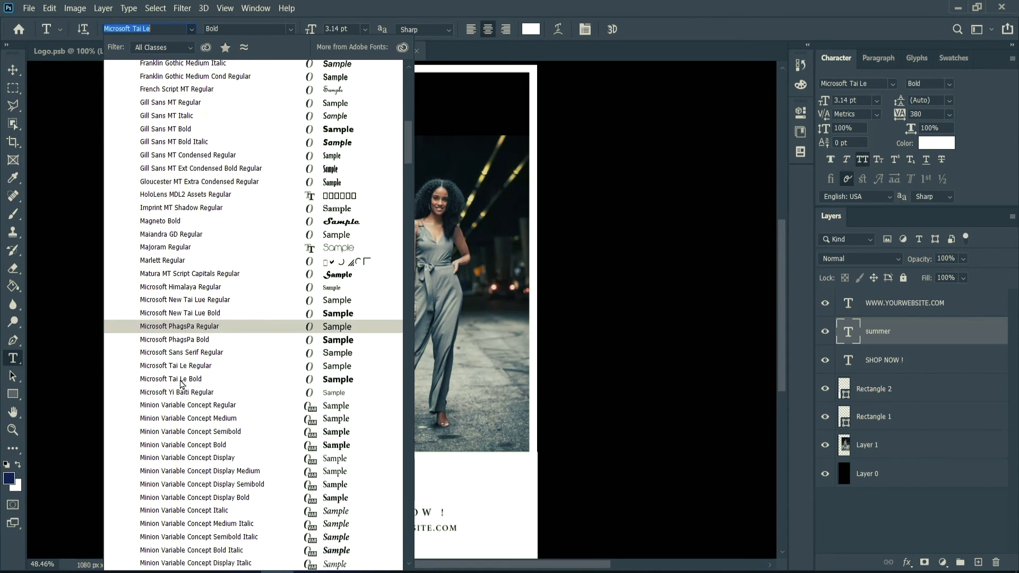
{"action": "scroll", "coordinate": [181, 383], "scroll_direction": "down", "scroll_amount": 2}
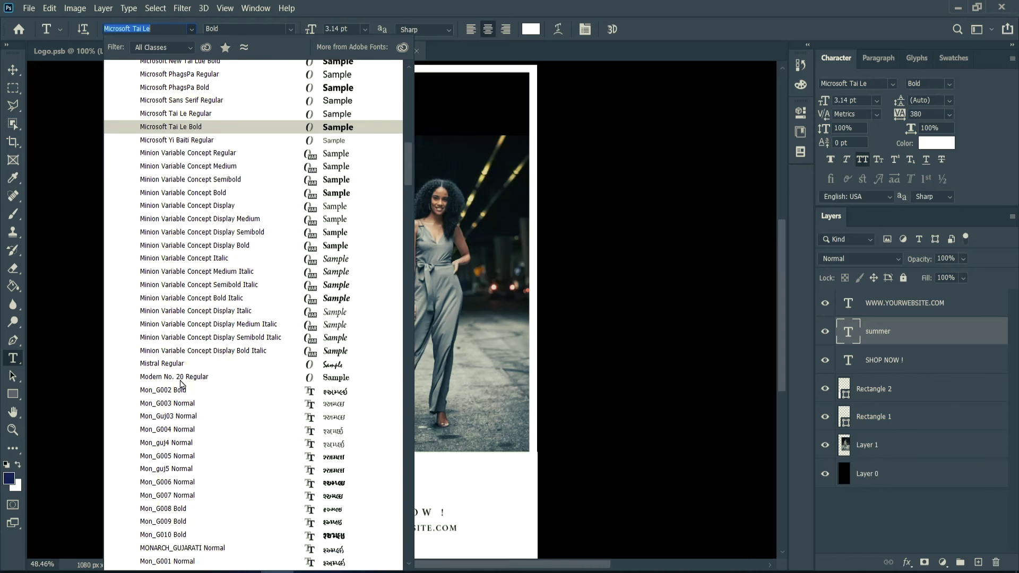
{"action": "scroll", "coordinate": [181, 383], "scroll_direction": "down", "scroll_amount": 5}
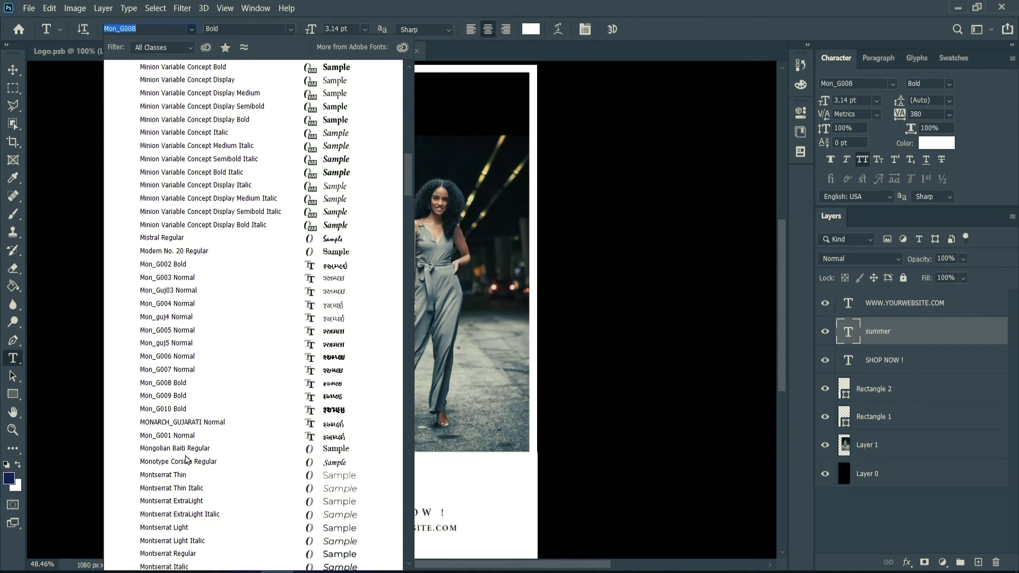
{"action": "scroll", "coordinate": [192, 518], "scroll_direction": "down", "scroll_amount": 2}
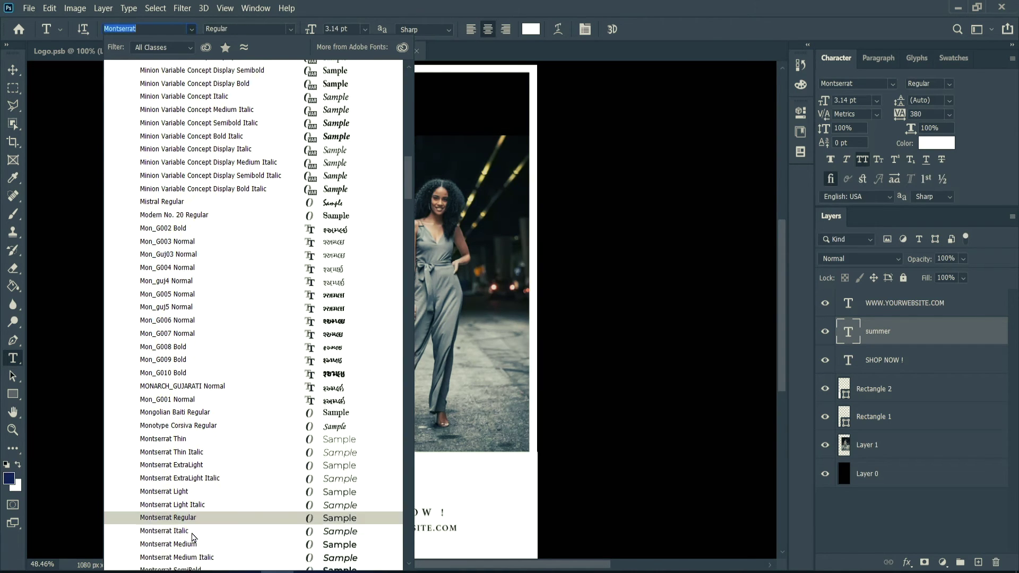
{"action": "scroll", "coordinate": [228, 526], "scroll_direction": "down", "scroll_amount": 1}
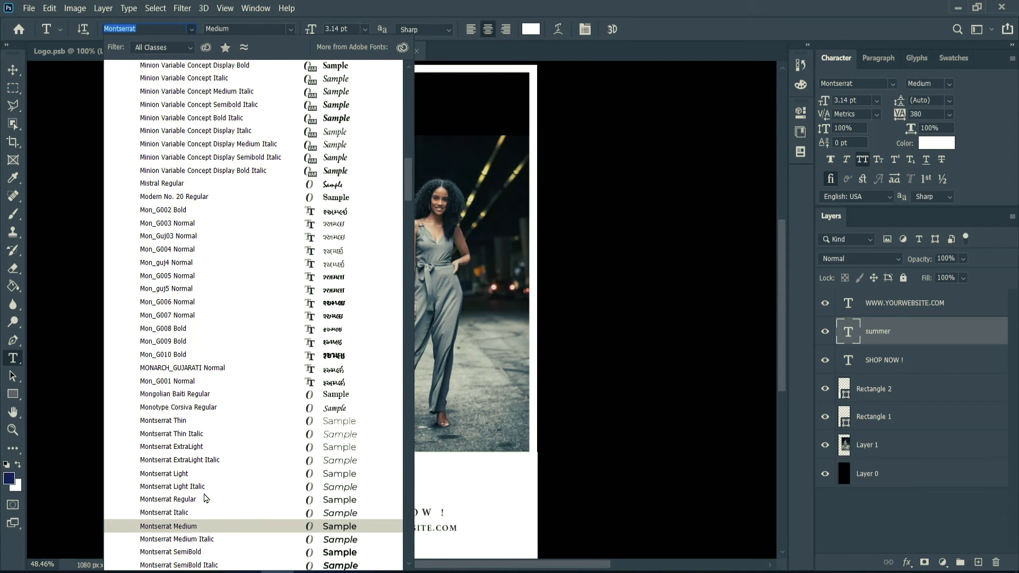
{"action": "left_click", "coordinate": [200, 553]}
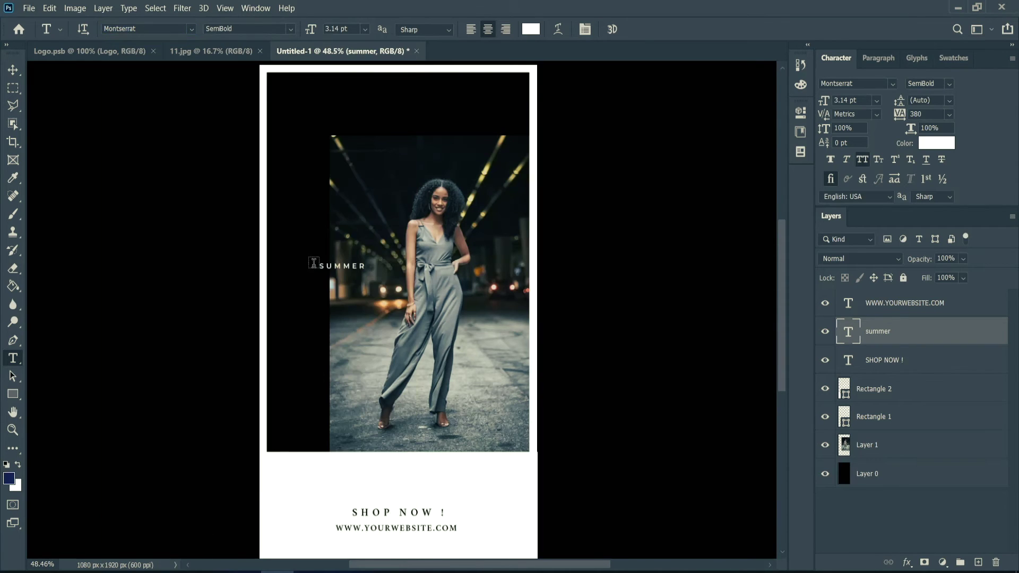
{"action": "left_click_drag", "start_coordinate": [318, 265], "coordinate": [401, 287]}
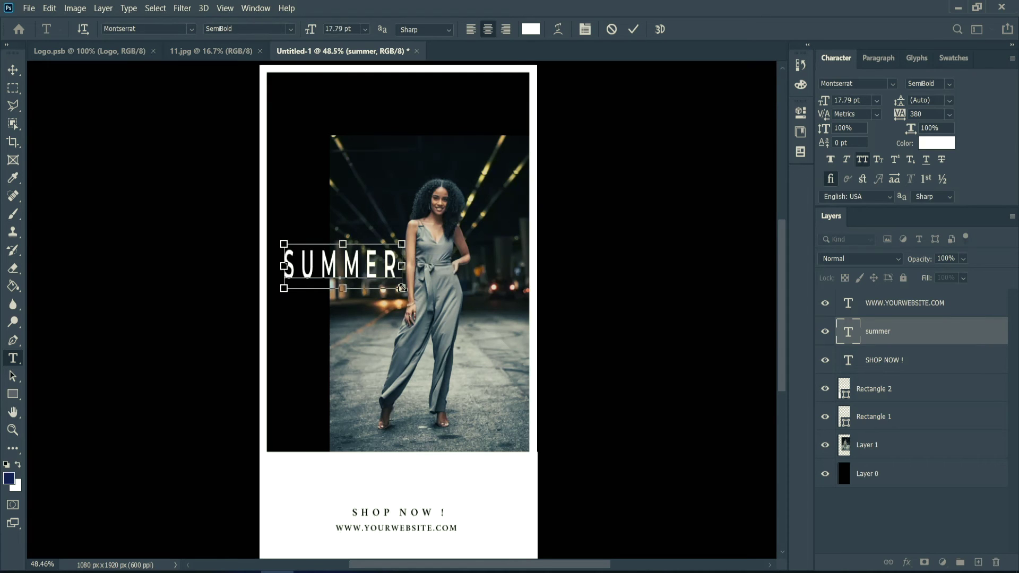
{"action": "key", "text": "ctrl+z"}
{"action": "key", "text": "ctrl+z"}
{"action": "key", "text": "Escape"}
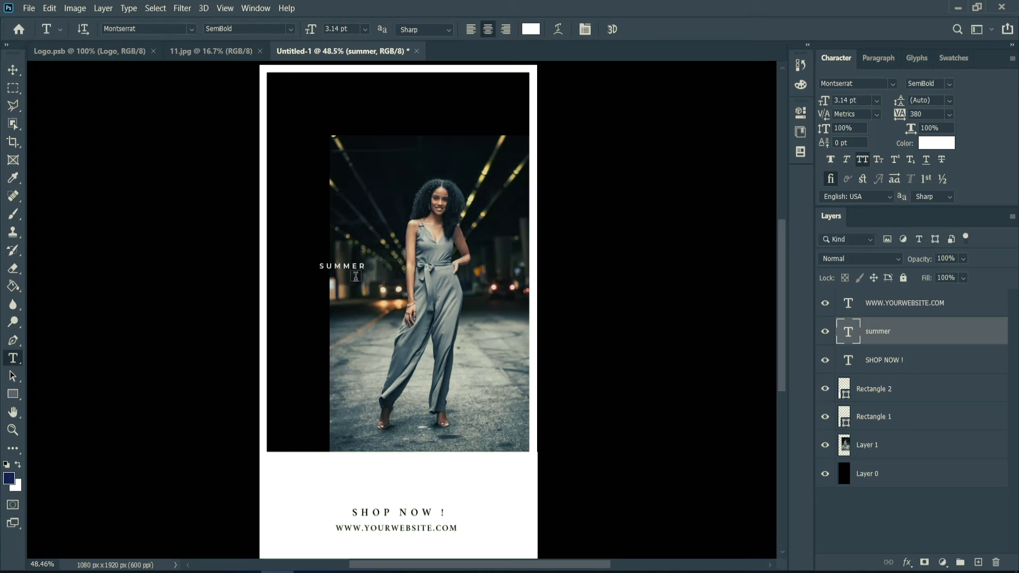
Enlarge the "summer" text to about 437% (13.72 pt) and centre it horizontally across the model
{"action": "key", "text": "ctrl+t"}
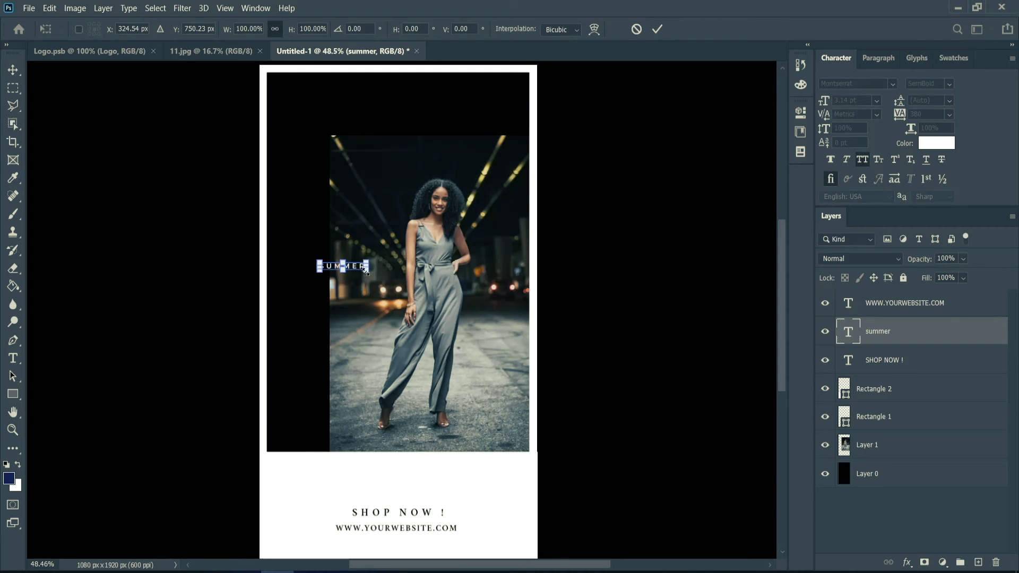
{"action": "left_click_drag", "start_coordinate": [366, 271], "coordinate": [427, 306]}
{"action": "left_click_drag", "start_coordinate": [353, 270], "coordinate": [406, 271]}
{"action": "left_click_drag", "start_coordinate": [482, 282], "coordinate": [499, 283]}
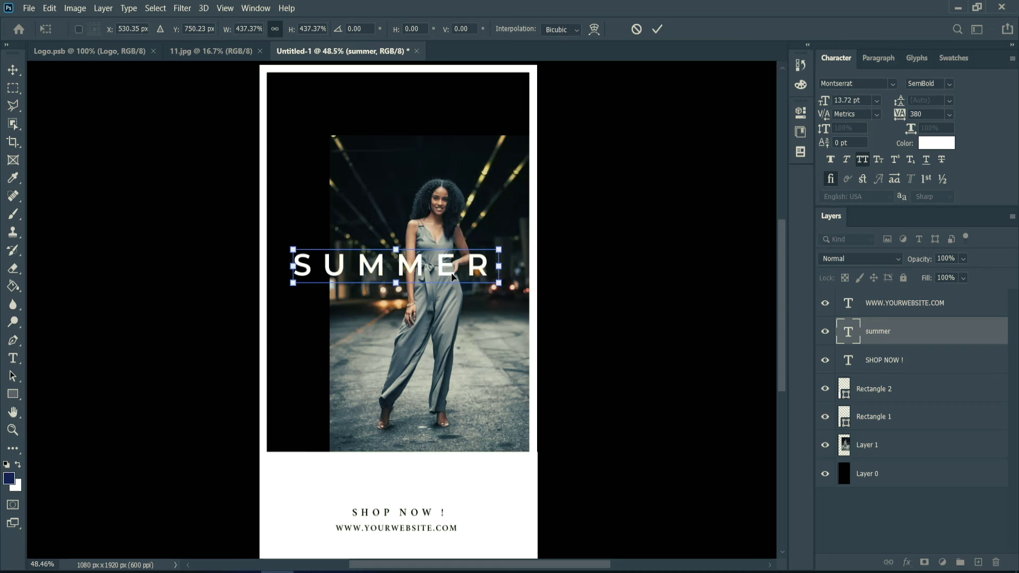
{"action": "left_click", "coordinate": [657, 29]}
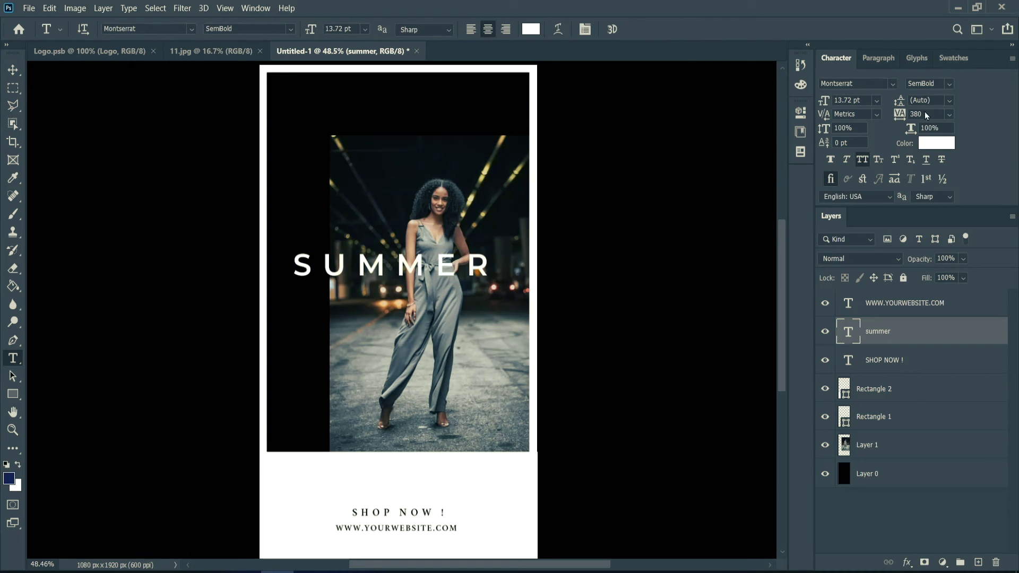
Reduce the tracking of the "summer" text to 100 and set its font style to Bold
{"action": "left_click_drag", "start_coordinate": [891, 113], "coordinate": [886, 113]}
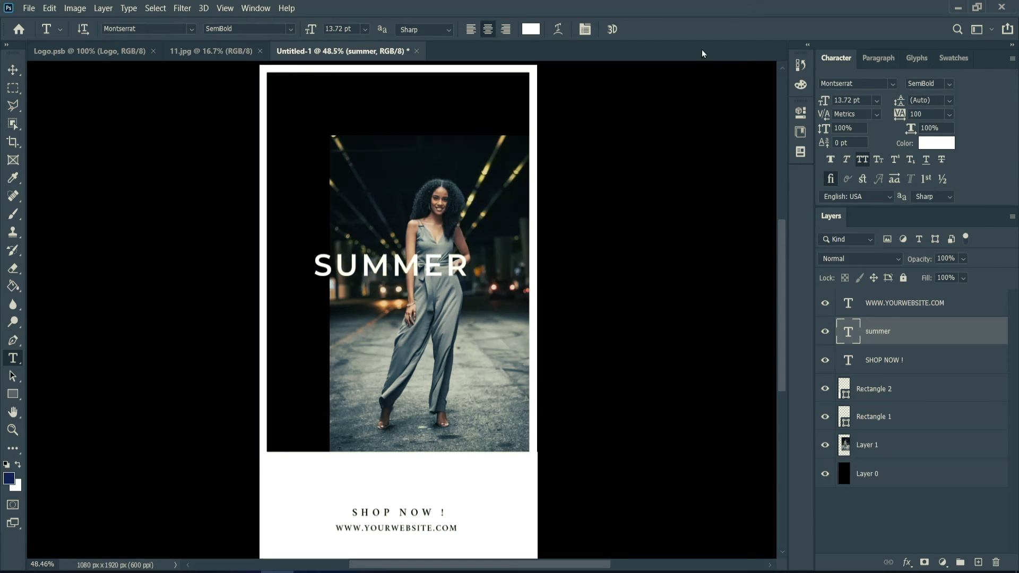
{"action": "left_click", "coordinate": [290, 30]}
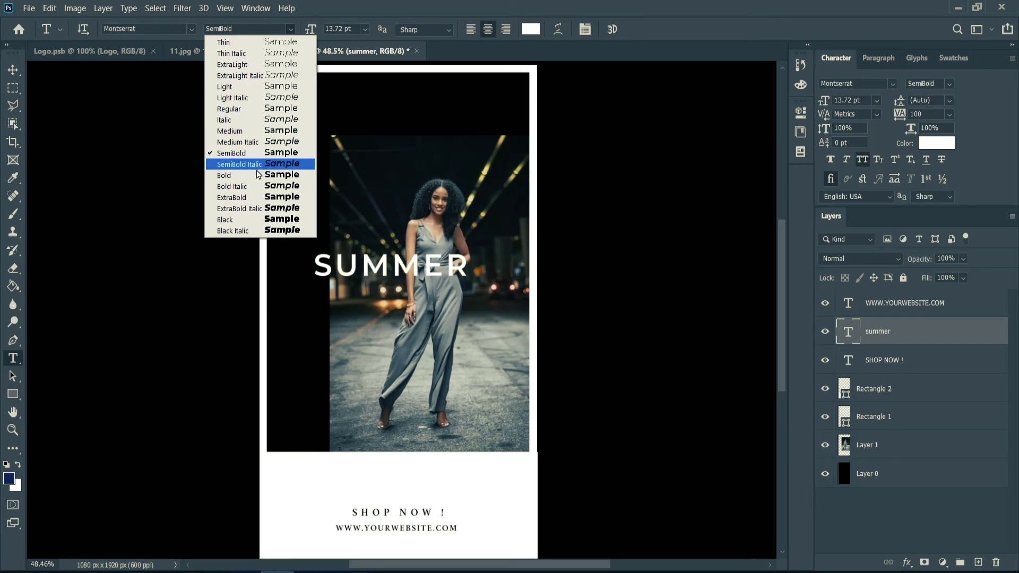
{"action": "left_click", "coordinate": [238, 175]}
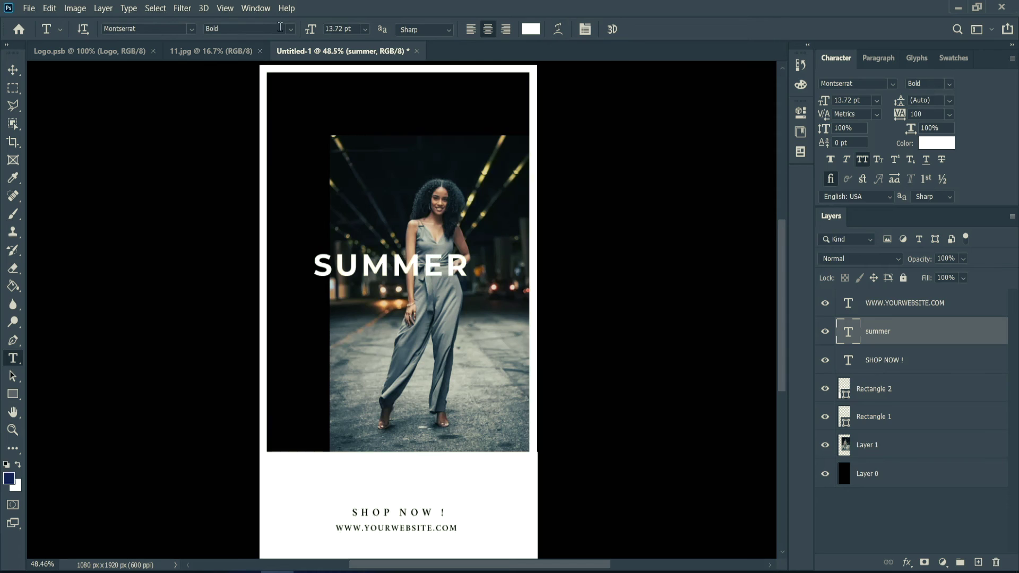
Add the text "SPECIAL OFFER" just below the "SUMMER" headline
{"action": "left_click", "coordinate": [346, 293]}
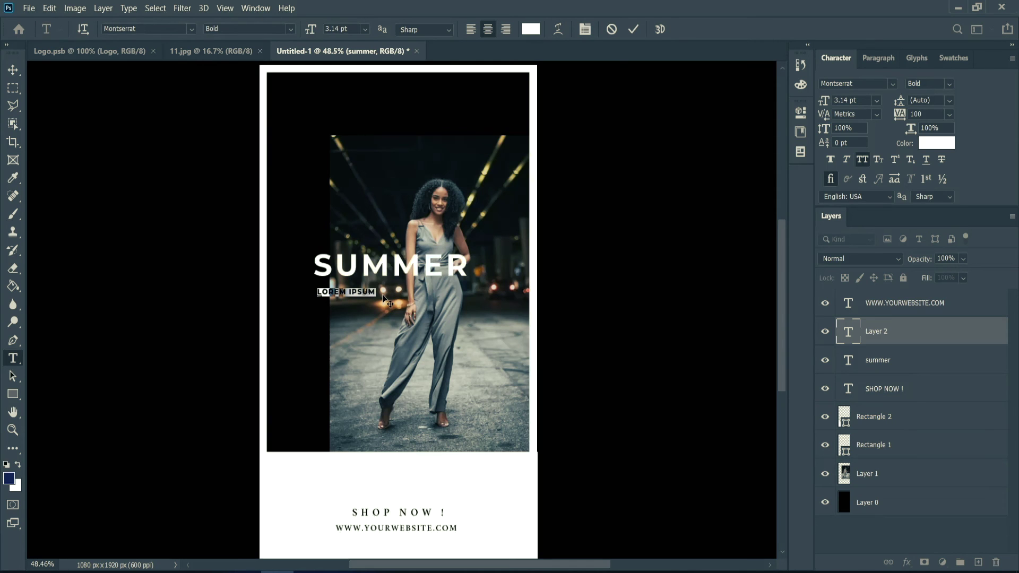
{"action": "key", "text": "Right"}
{"action": "key", "text": "ctrl+a"}
{"action": "type", "text": "SPECIAL OFF ER"}
{"action": "key", "text": "ctrl+Return"}
Set the tracking of the "SPECIAL OFFER" text to 380 and centre it closely beneath the "SUMMER" headline
{"action": "key", "text": "Return"}
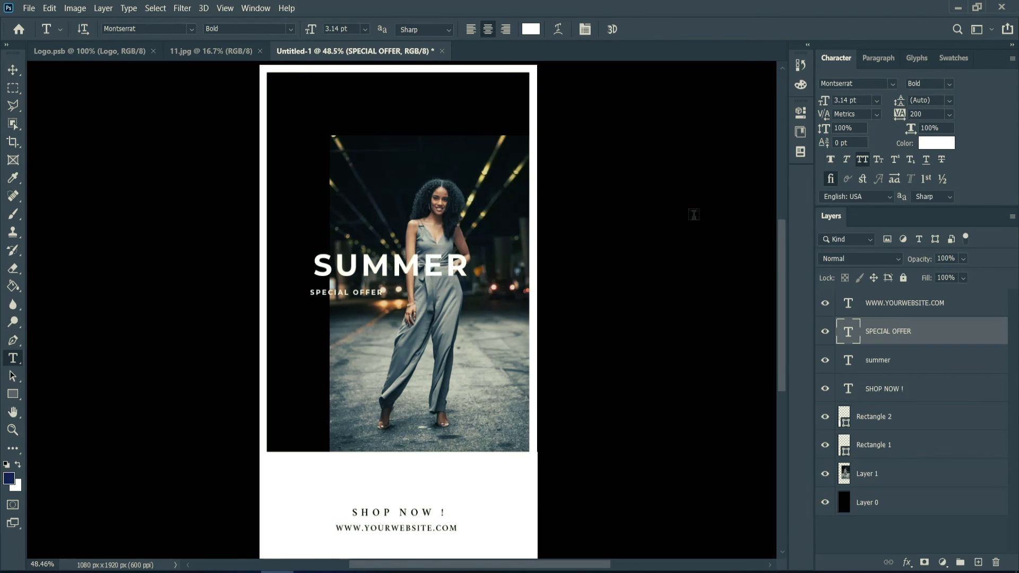
{"action": "type", "text": "380"}
{"action": "key", "text": "Return"}
{"action": "left_click_drag", "start_coordinate": [369, 294], "coordinate": [411, 286]}
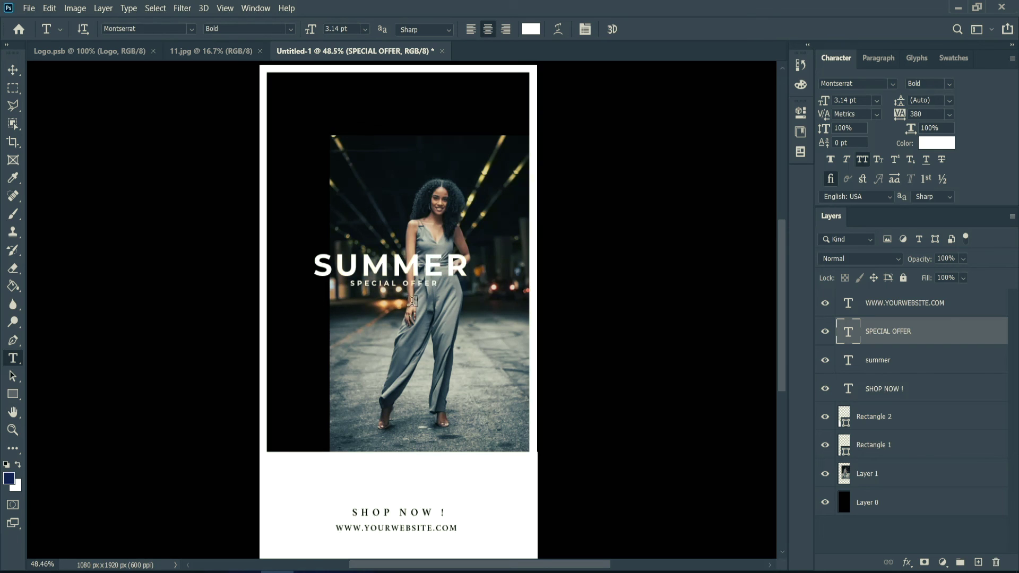
Copy the circular C logo from Logo.psb into the upper-left corner of the story design
{"action": "left_click", "coordinate": [85, 50]}
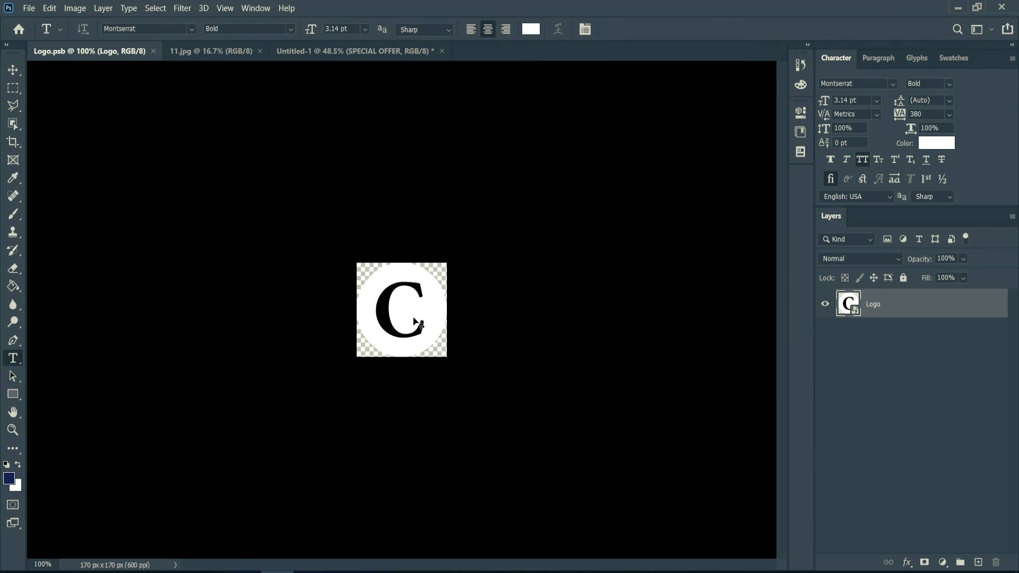
{"action": "mouse_move", "coordinate": [366, 80]}
{"action": "left_mouse_down"}
{"action": "mouse_move", "coordinate": [360, 53]}
{"action": "mouse_move", "coordinate": [355, 84]}
{"action": "left_mouse_up"}
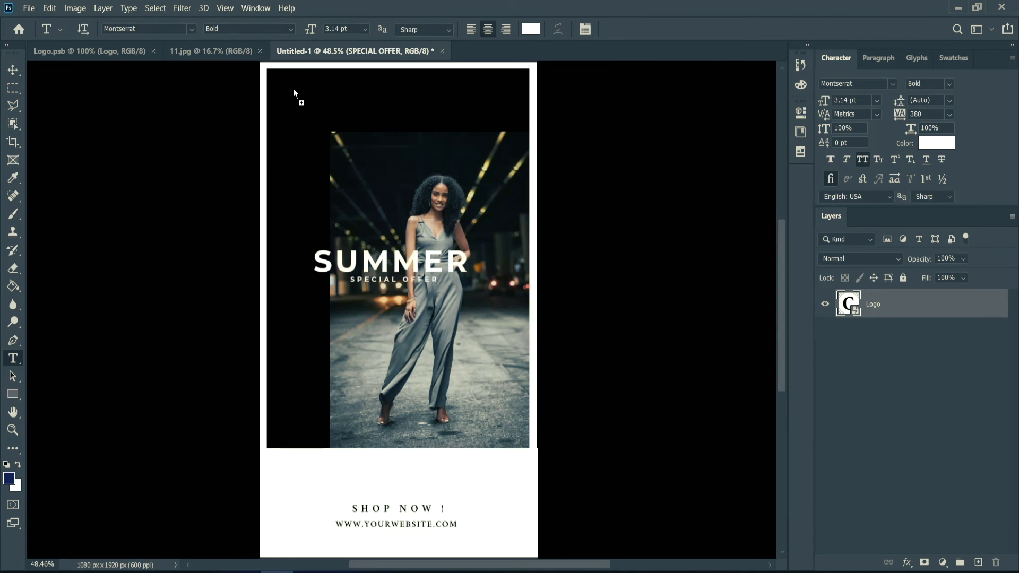
{"action": "left_click_drag", "start_coordinate": [294, 90], "coordinate": [292, 87]}
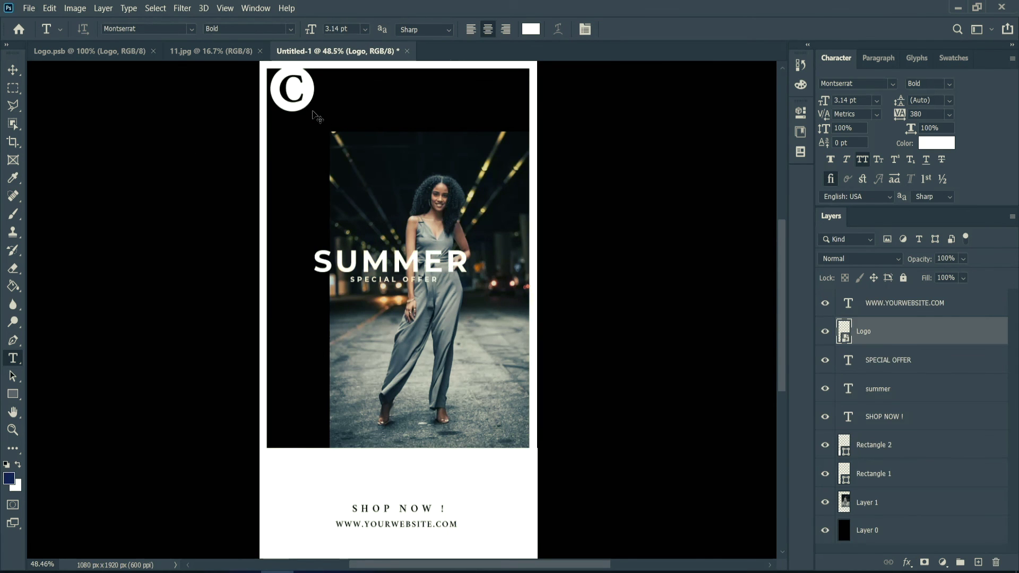
Scale the logo down proportionally to a small badge and place it just inside the white frame's upper-left corner
{"action": "key", "text": "ctrl+t"}
{"action": "left_click_drag", "start_coordinate": [313, 112], "coordinate": [288, 88]}
{"action": "key", "text": "super"}
{"action": "key", "text": "super"}
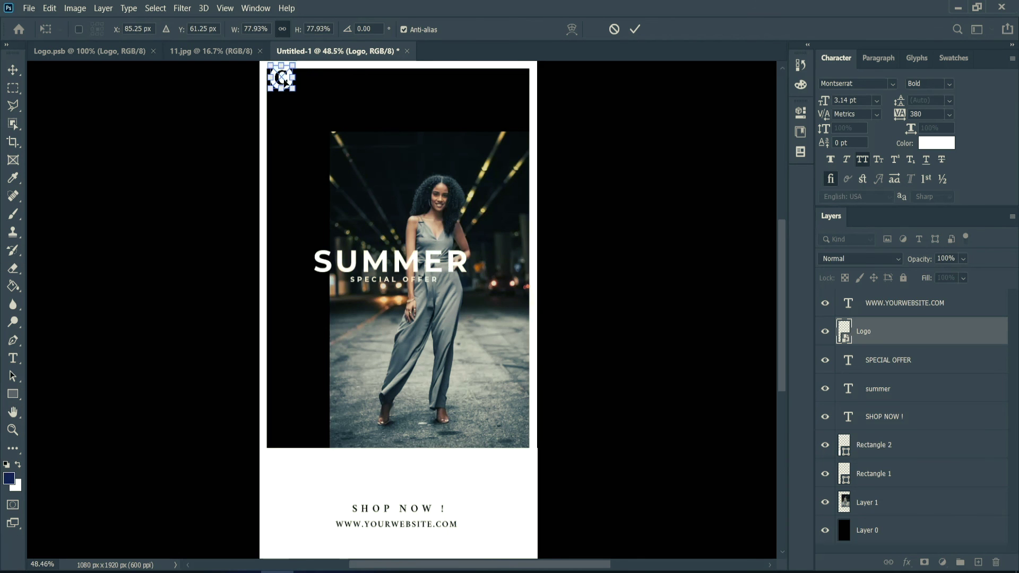
{"action": "left_click_drag", "start_coordinate": [284, 80], "coordinate": [291, 91]}
{"action": "left_click", "coordinate": [635, 30]}
{"action": "key", "text": "t"}
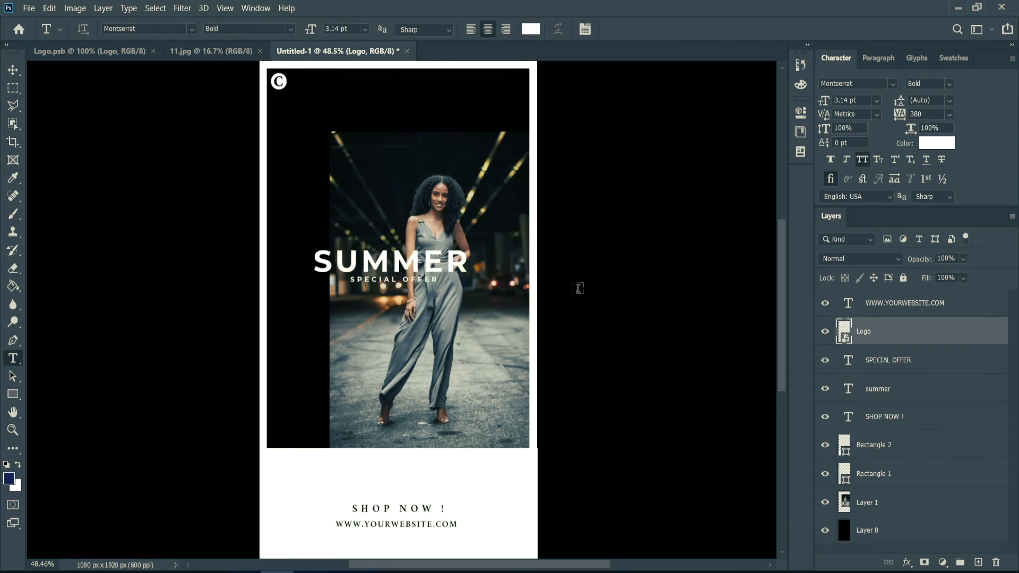
Merge all layers from the website text down to Layer 0 into a single layer
{"action": "left_click", "coordinate": [905, 303]}
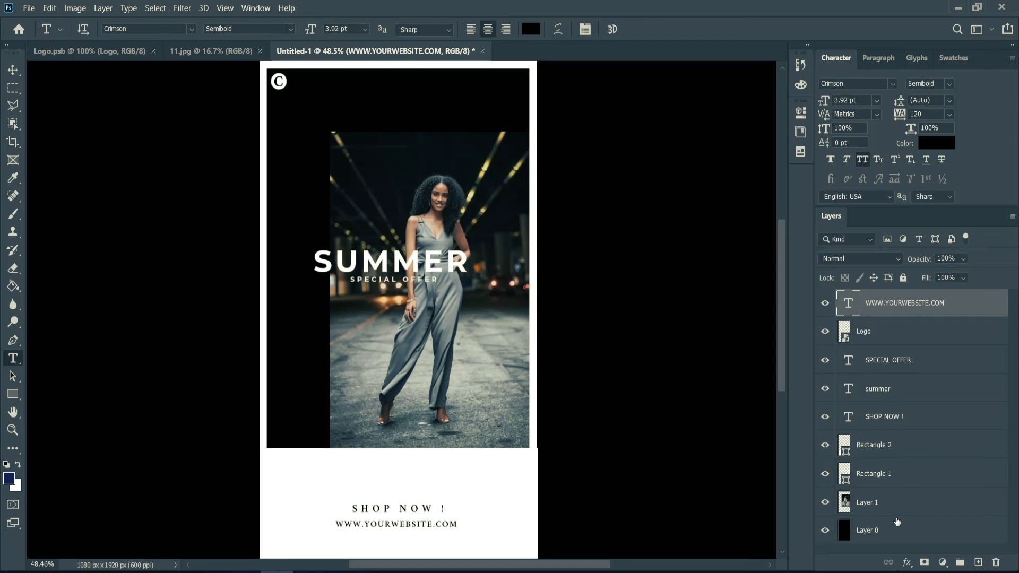
{"action": "left_click", "coordinate": [897, 523], "text": "shift"}
{"action": "key", "text": "ctrl+e"}
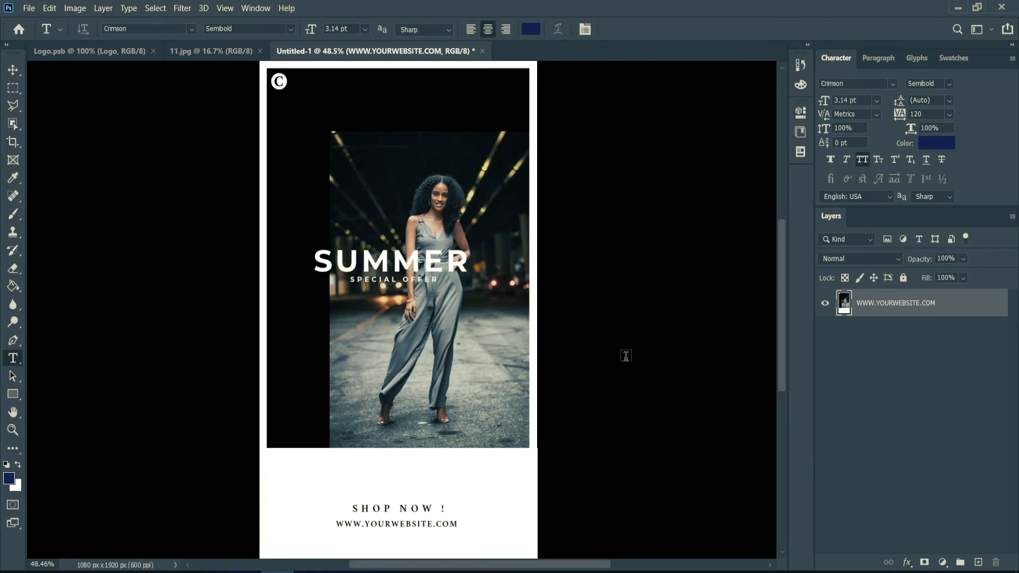
{"action": "scroll", "coordinate": [626, 356], "scroll_direction": "down", "scroll_amount": 3}
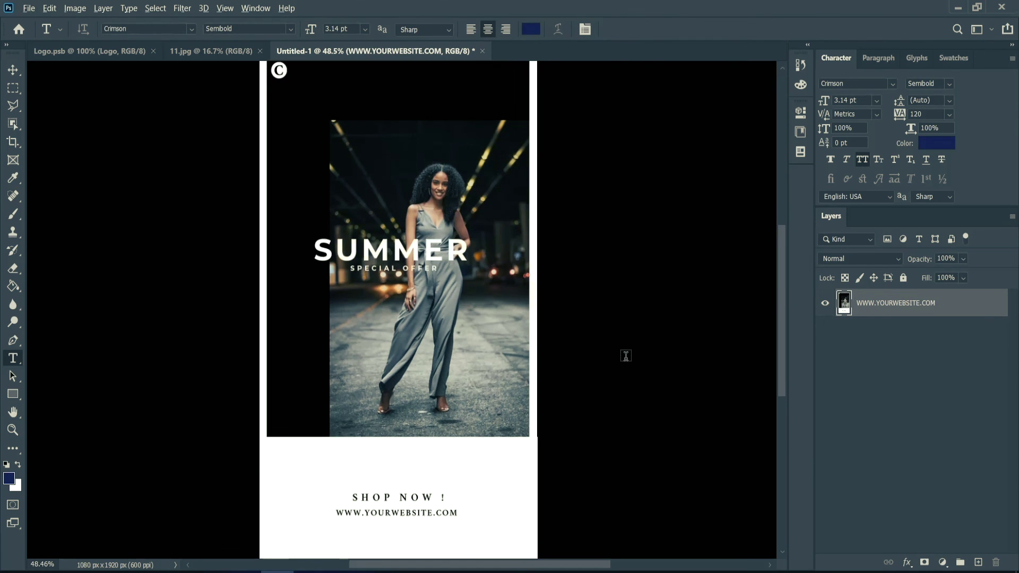